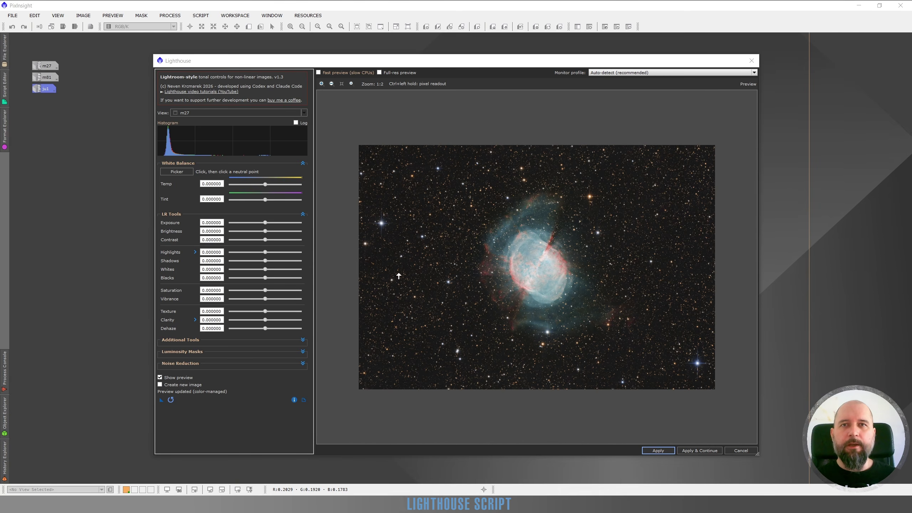
Open the script's What's New notes, read them and close them.
click(295, 400)
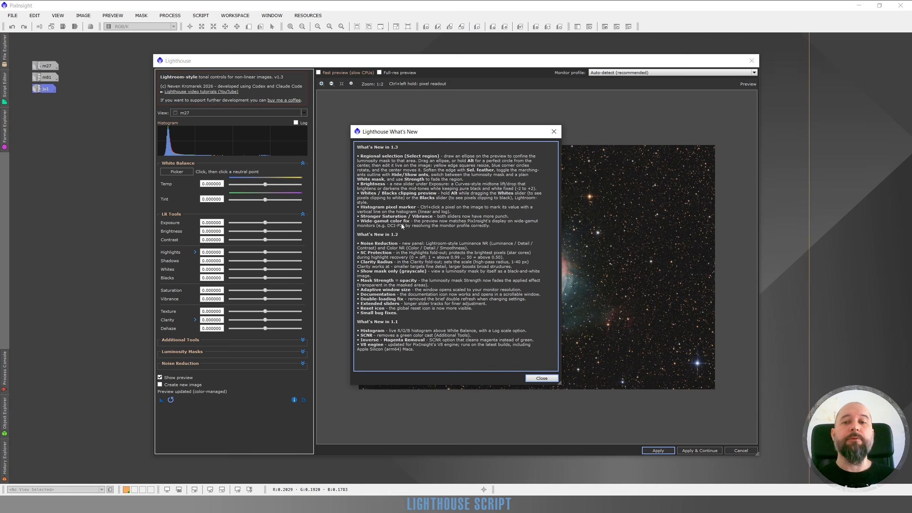
key(Escape)
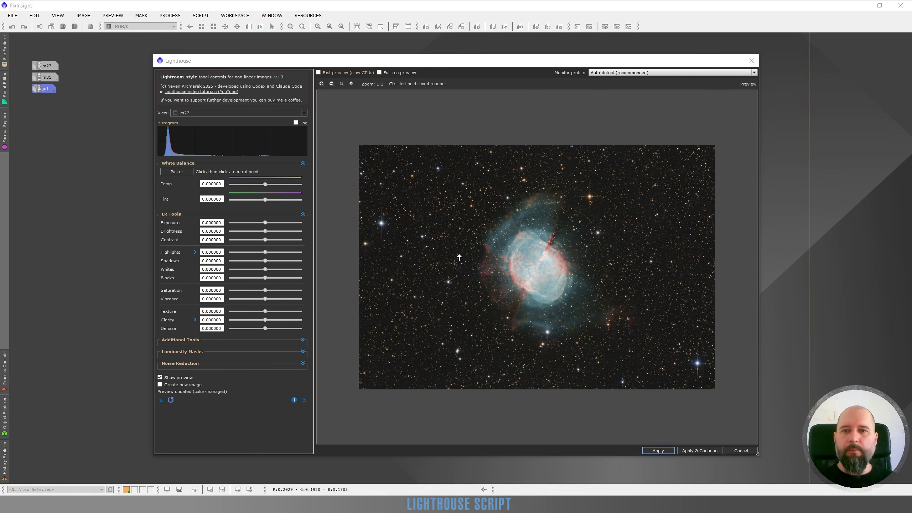
Read pixel values across the m27 nebula core in the preview, using the logarithmic histogram scale.
ctrl+click(545, 260)
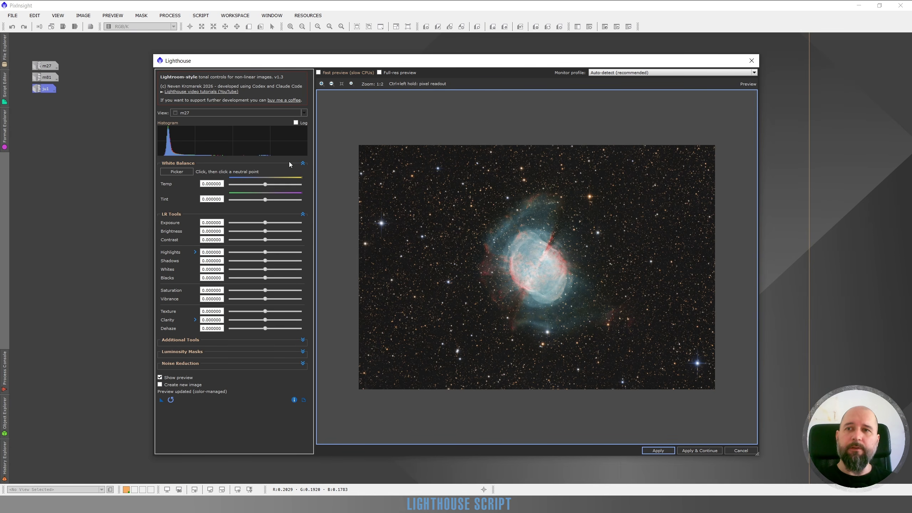
click(296, 124)
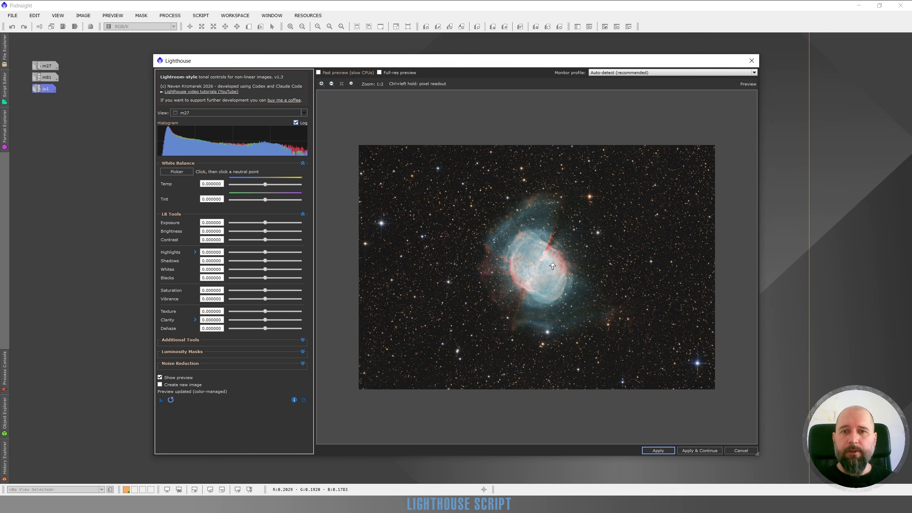
mouse_move(552, 266)
mouse_down()
mouse_move(548, 258)
mouse_move(525, 272)
mouse_up()
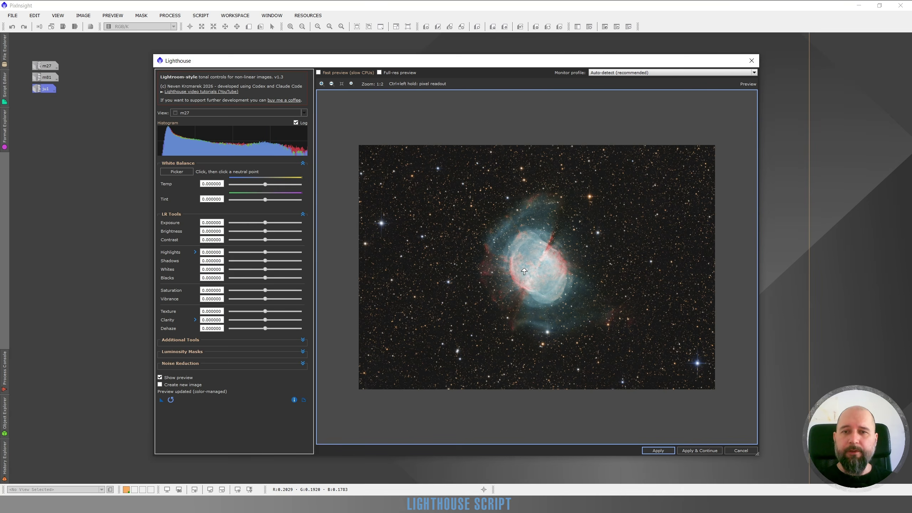
Read the pixel values at the core of a bright blue-white star and mark them on the histogram.
scroll(537, 261, up, 2)
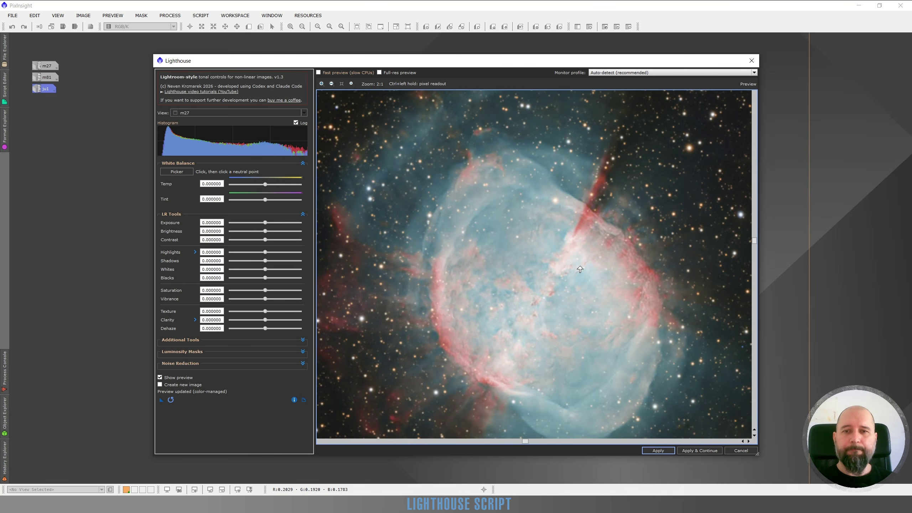
scroll(580, 269, up, 1)
drag(542, 272, 542, 272)
drag(636, 197, 432, 337)
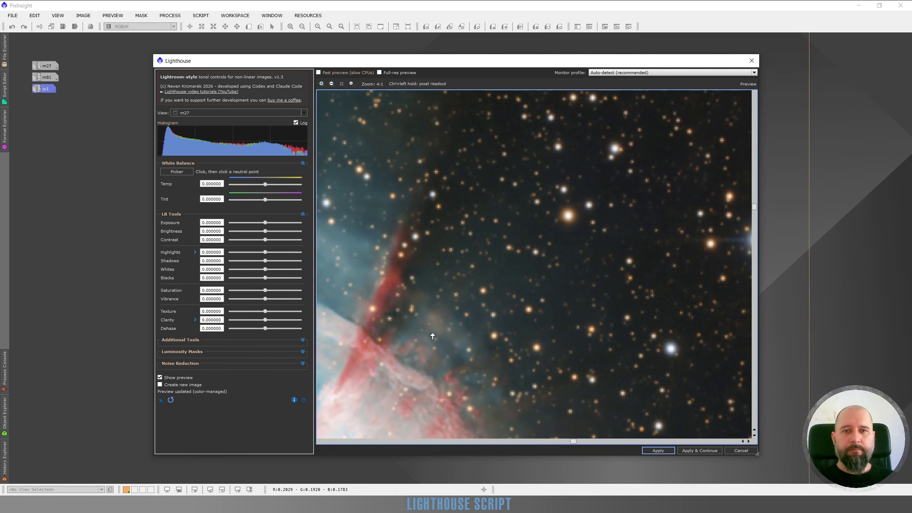
drag(651, 184, 460, 303)
drag(592, 318, 538, 235)
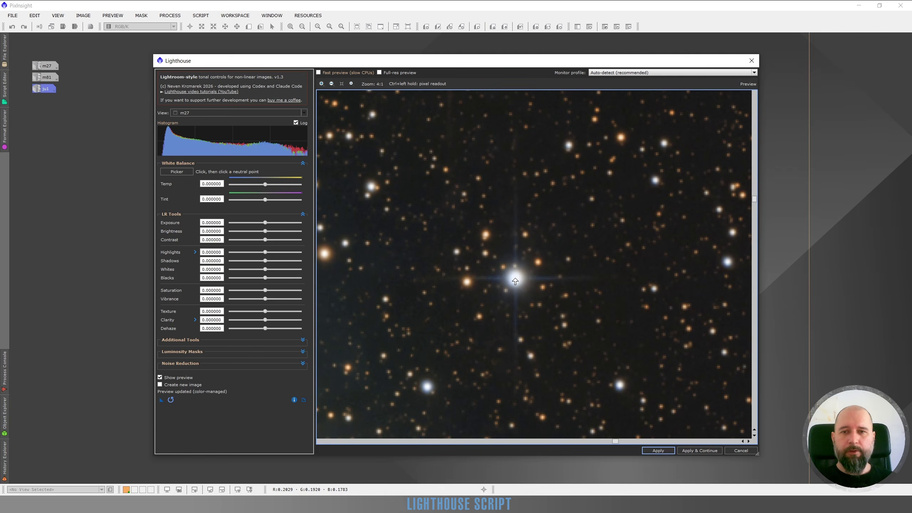
drag(515, 281, 515, 283)
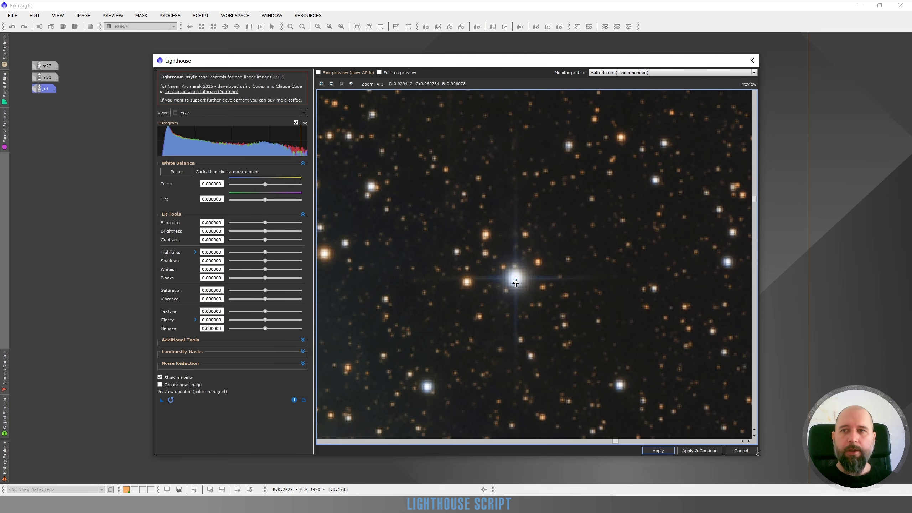
drag(515, 283, 515, 282)
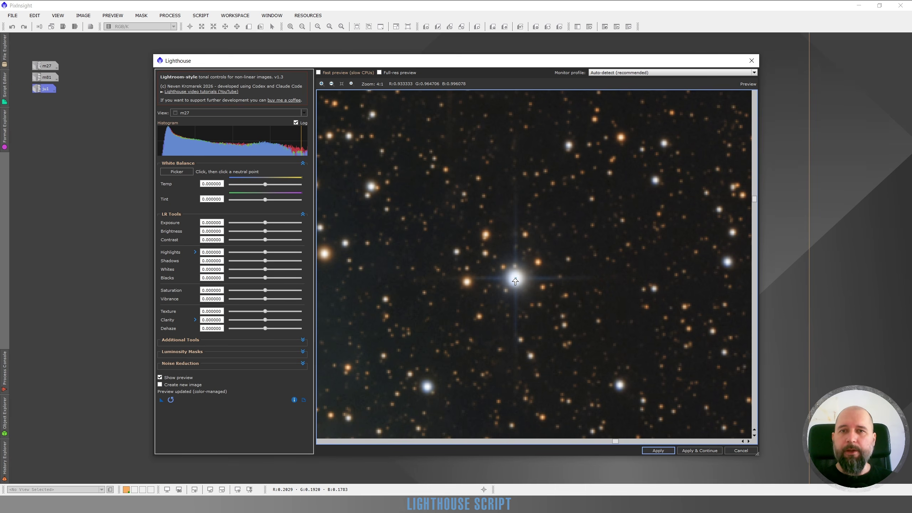
drag(516, 281, 569, 202)
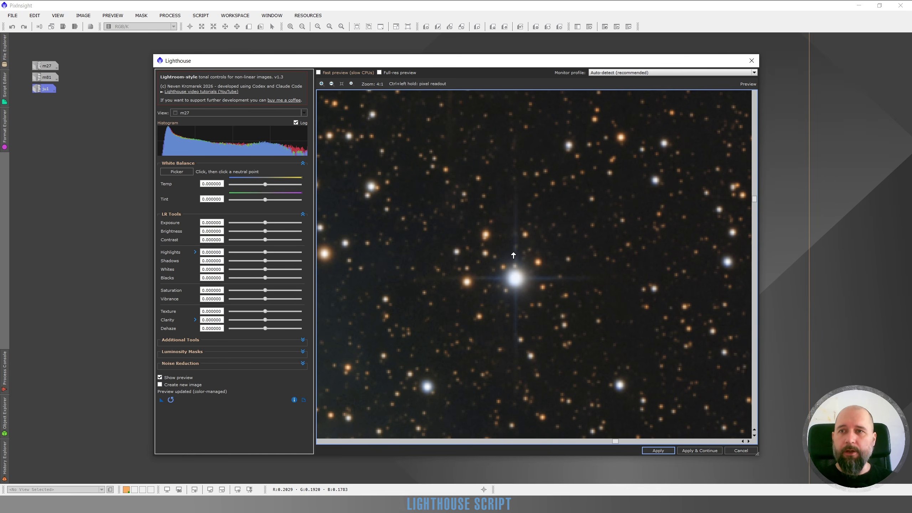
scroll(519, 276, down, 1)
scroll(519, 277, down, 3)
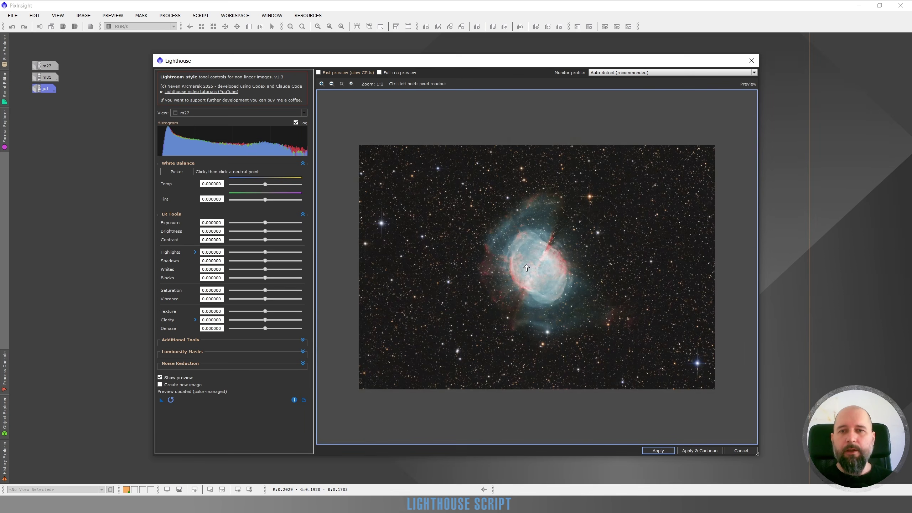
scroll(533, 264, up, 1)
scroll(565, 293, down, 1)
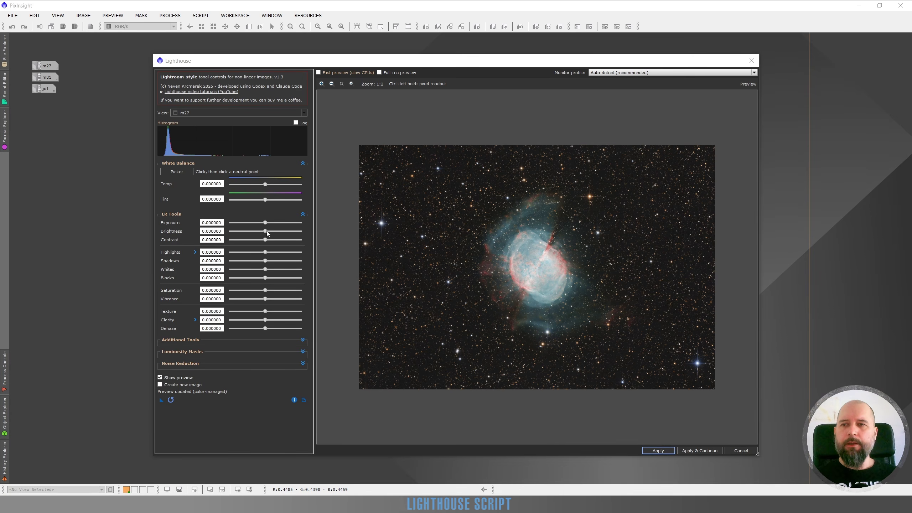
Try a Brightness of 0.76 on the m27 image and reset the slider.
drag(267, 233, 279, 232)
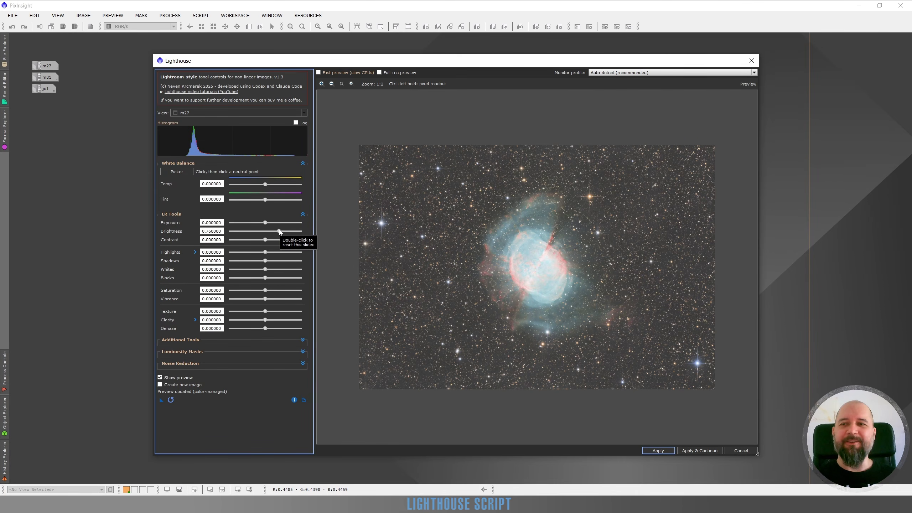
double_click(279, 231)
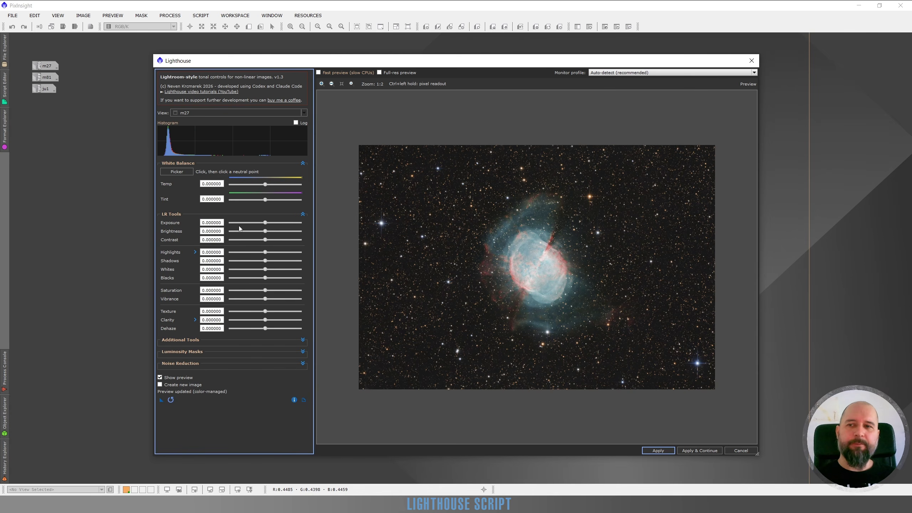
Try raising Exposure to 0.58 and up to 1.96 on the m27 image, and reset it.
drag(268, 223, 269, 223)
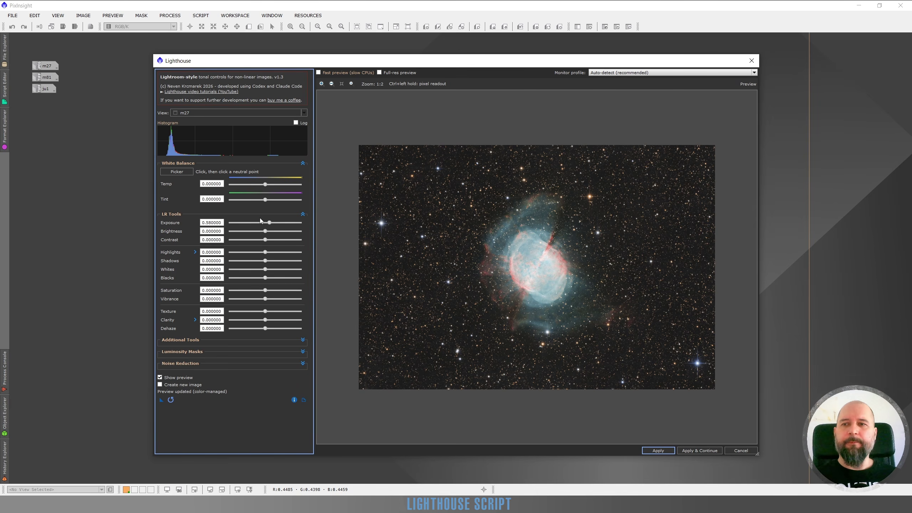
drag(269, 223, 274, 222)
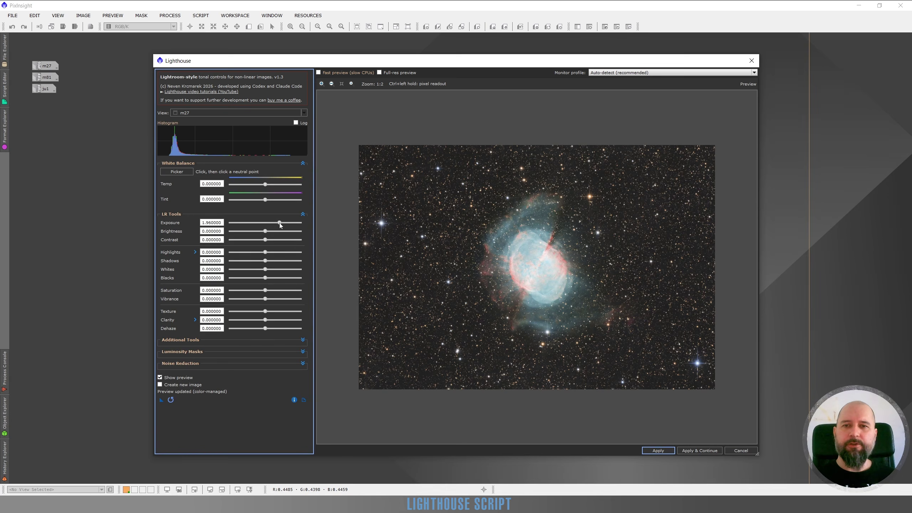
click(279, 223)
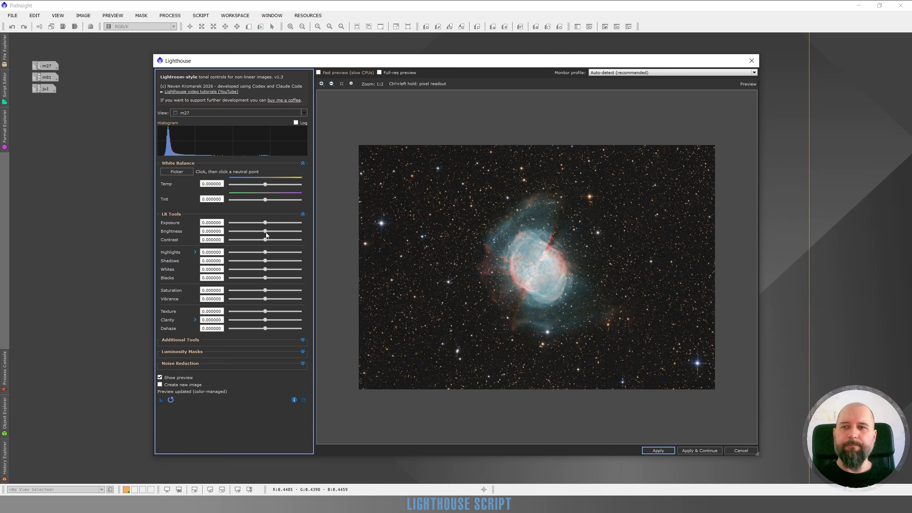
Try raising Brightness to 0.76 and up to 1.16 on the m27 image, and reset it.
drag(267, 233, 280, 231)
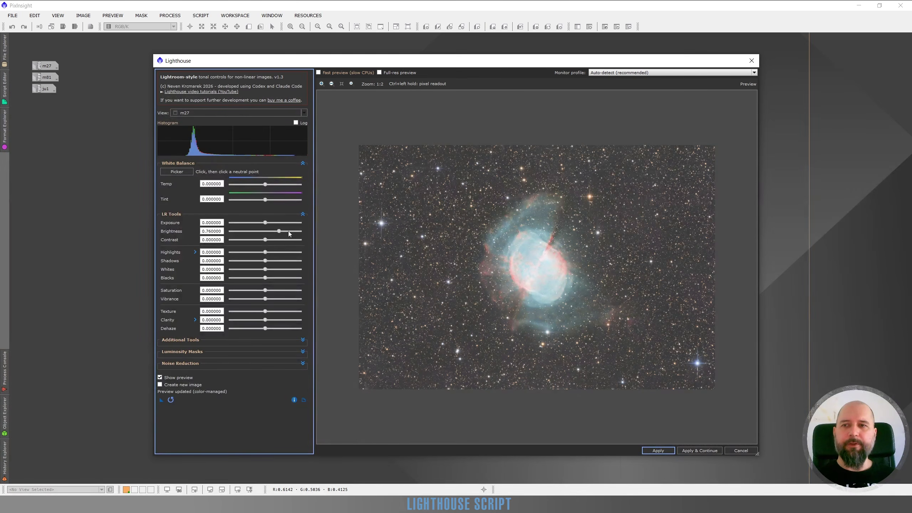
drag(280, 231, 287, 232)
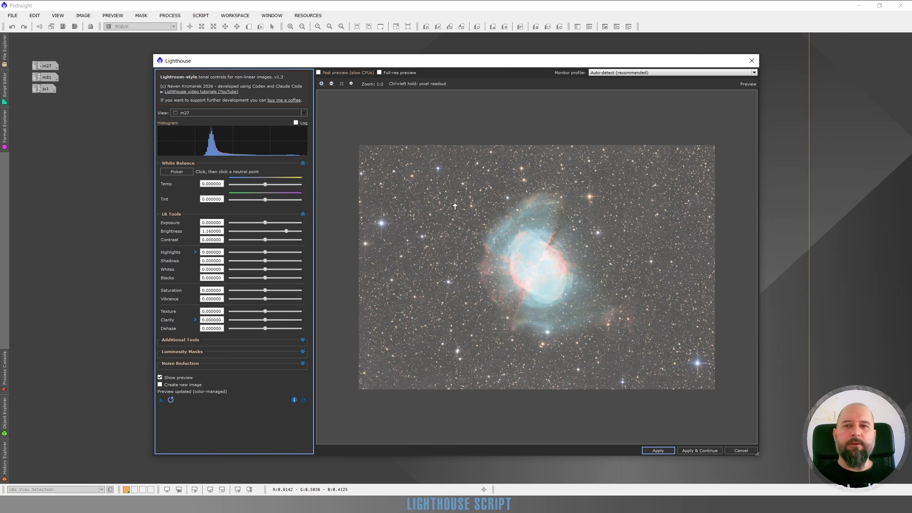
double_click(286, 231)
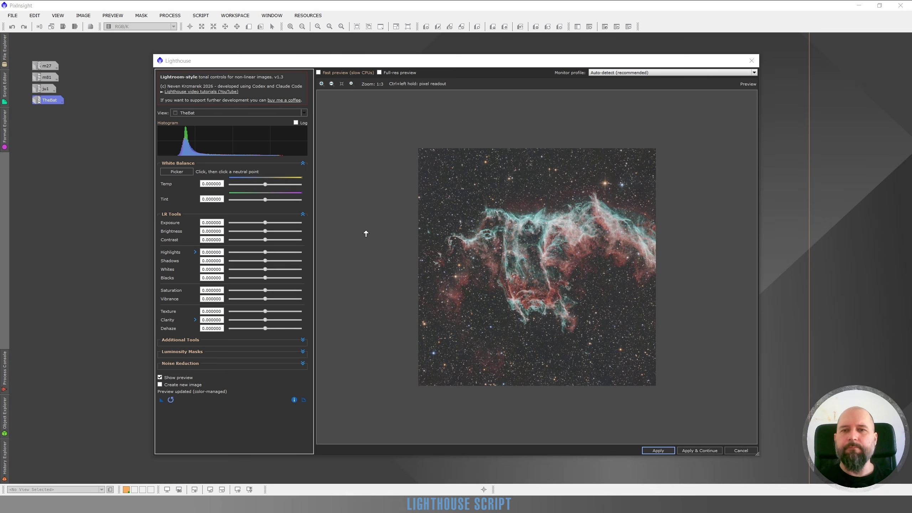
Raise Whites gradually to 0.52 on TheBat image while previewing the blown-highlight clipping.
click(266, 270)
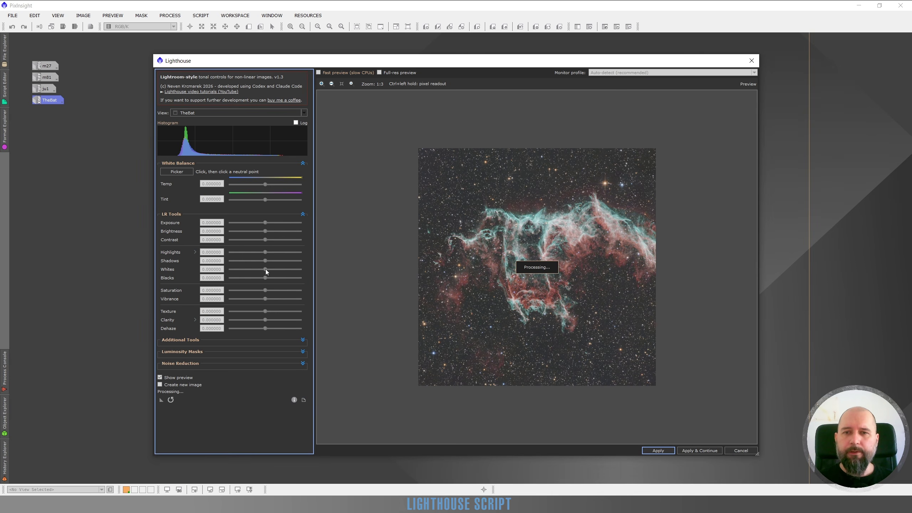
drag(266, 271, 271, 272)
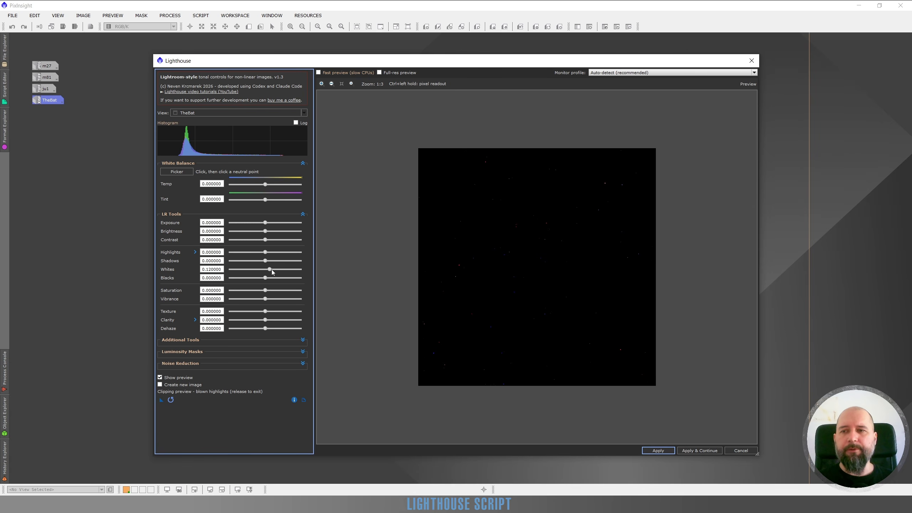
drag(271, 270, 277, 271)
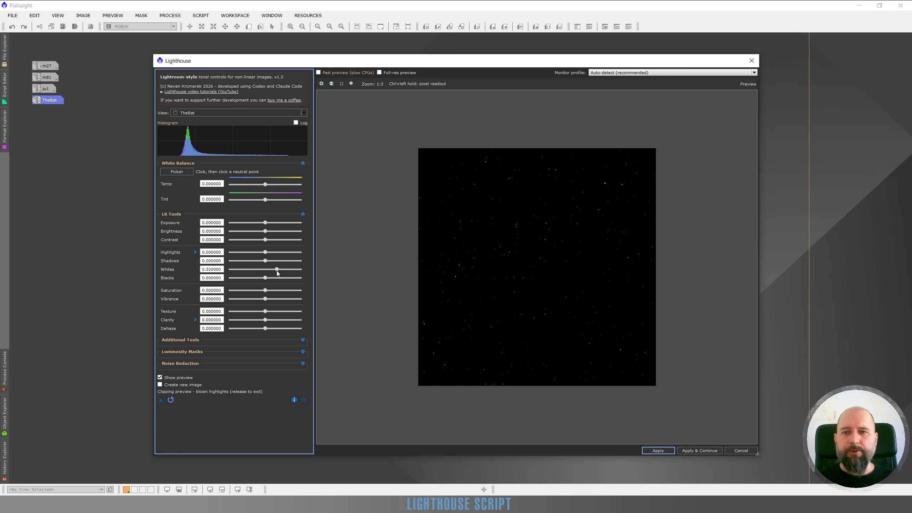
drag(278, 271, 281, 270)
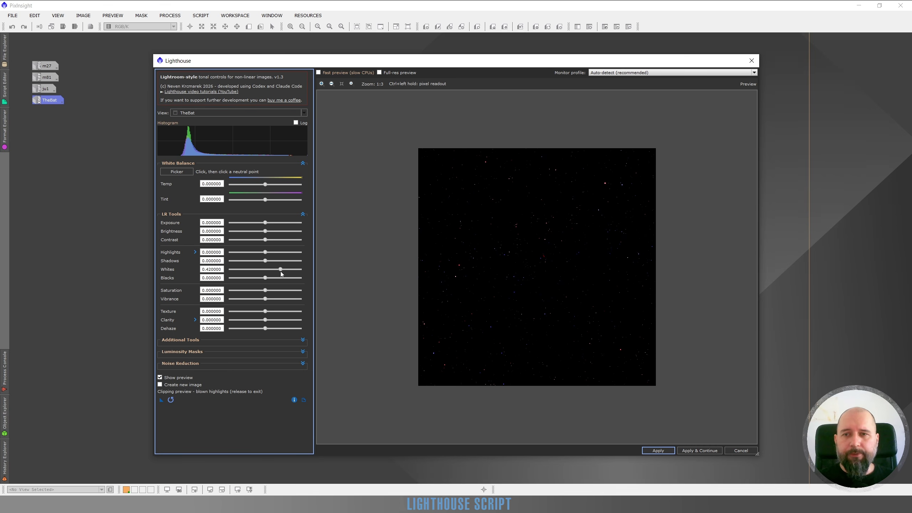
drag(281, 272, 284, 272)
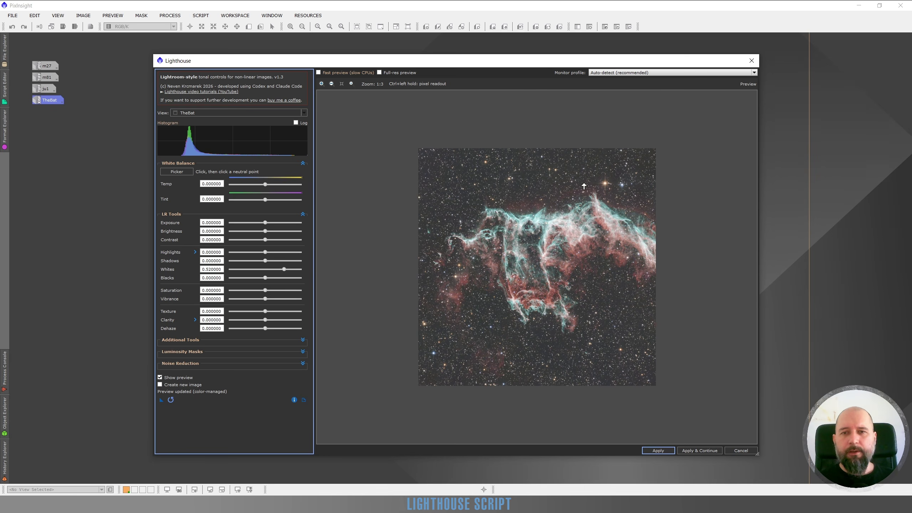
Lower Whites to 0.34 with the highlight clipping preview active, and reset the slider.
double_click(284, 270)
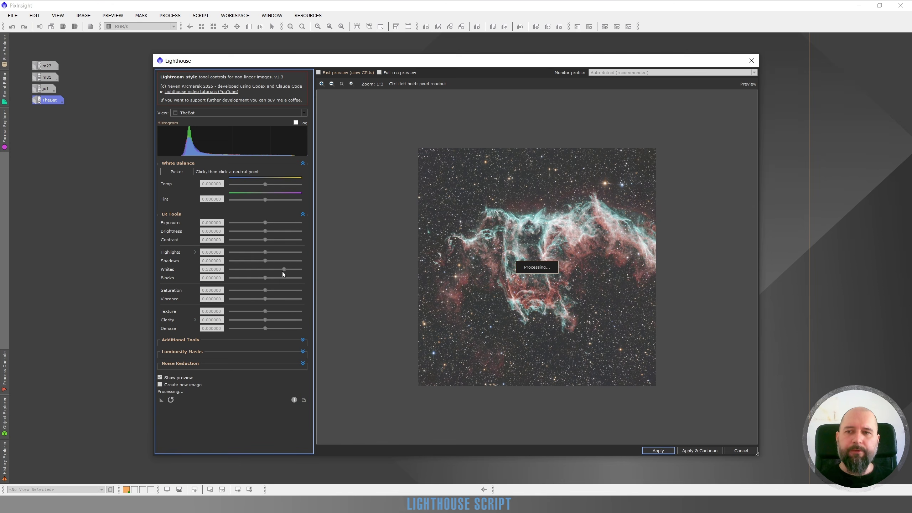
drag(283, 272, 278, 273)
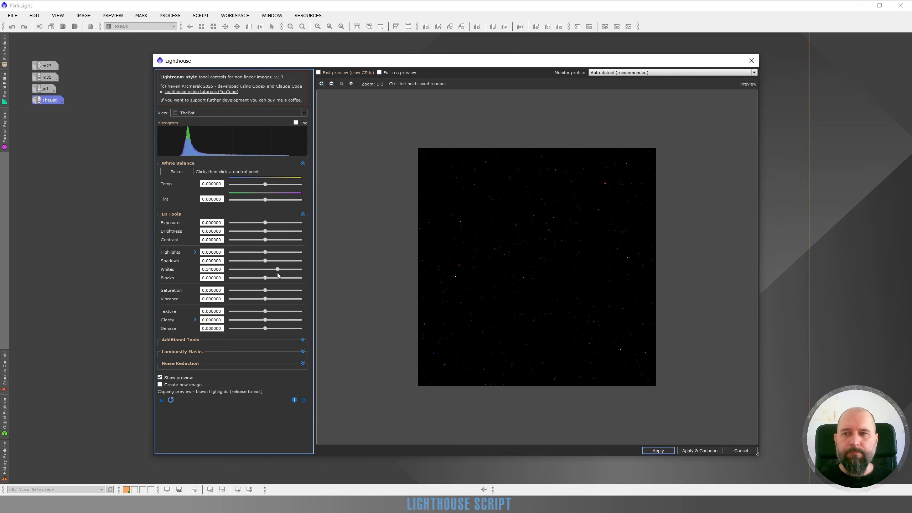
drag(277, 273, 277, 274)
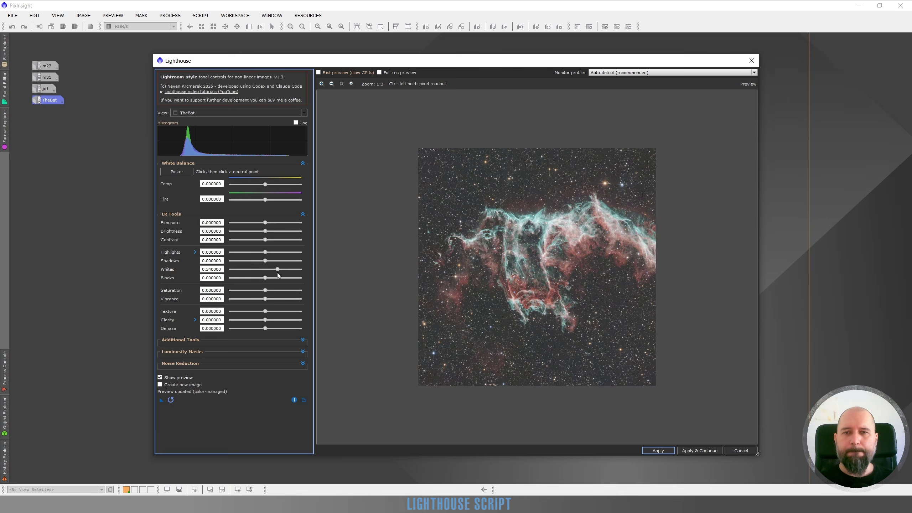
double_click(278, 270)
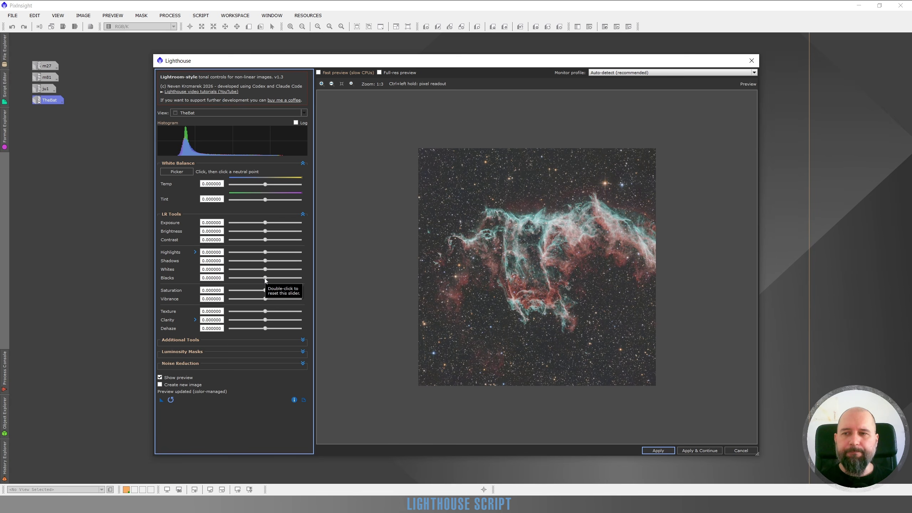
Lower Blacks gradually to -0.76 and down to -0.90 on TheBat image while previewing the crushed-shadow clipping.
drag(265, 279, 265, 279)
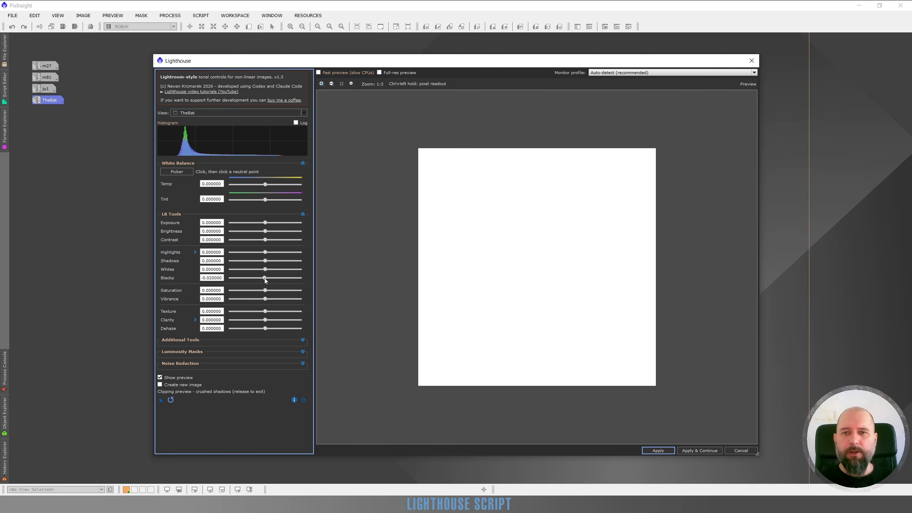
drag(264, 278, 237, 282)
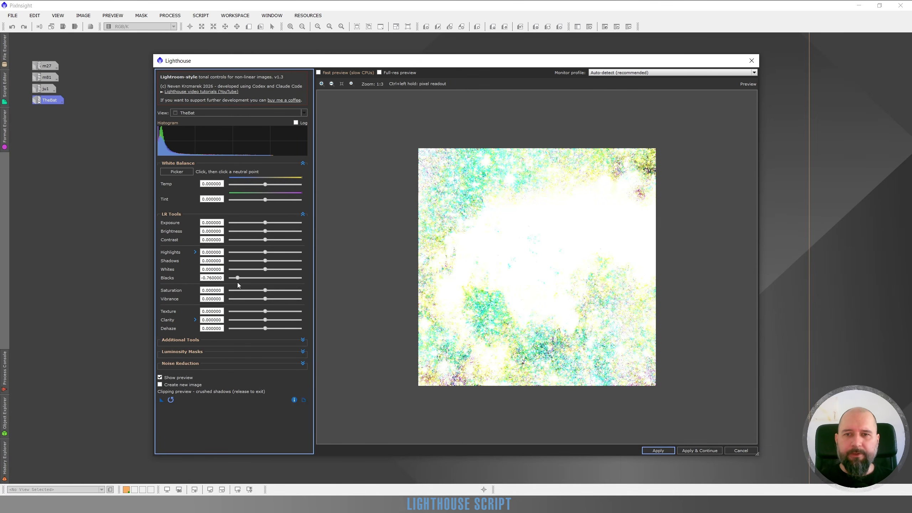
drag(238, 282, 232, 283)
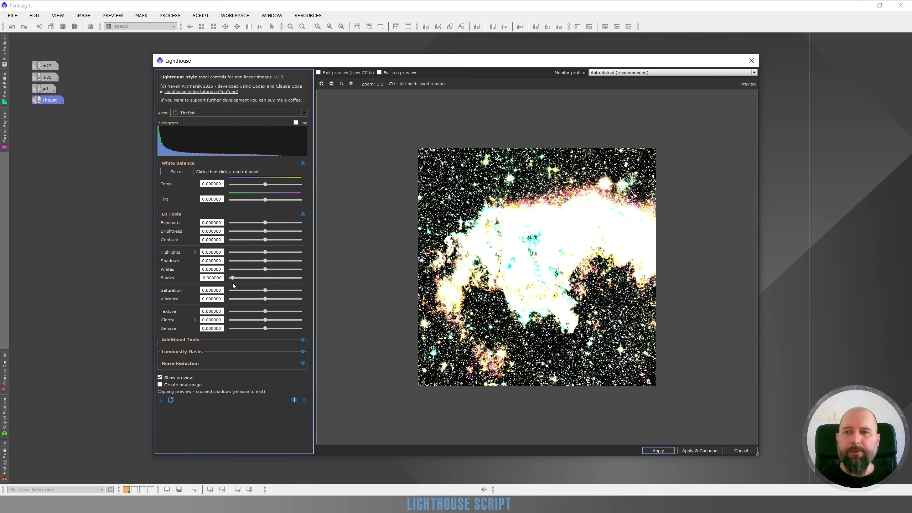
drag(233, 283, 232, 283)
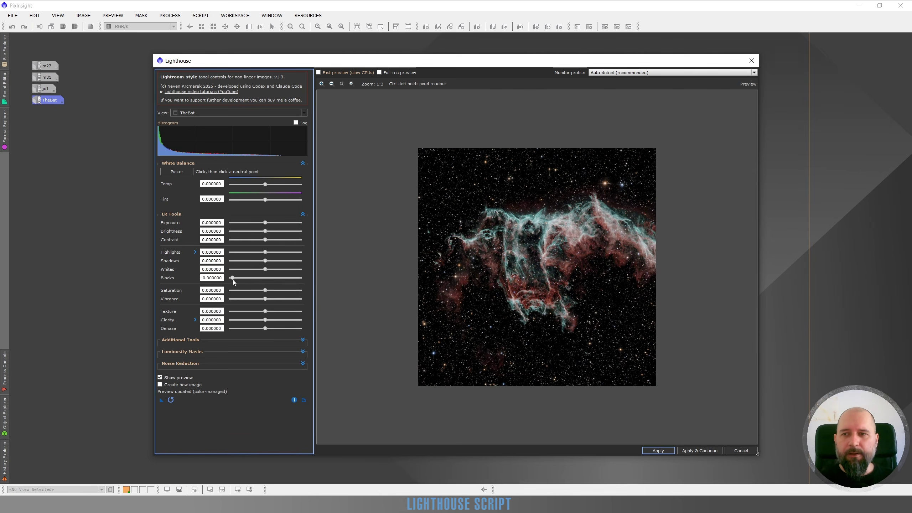
Raise Blacks to -0.70 with the shadow clipping preview active, and inspect the dark background up close.
click(233, 280)
drag(232, 280, 240, 279)
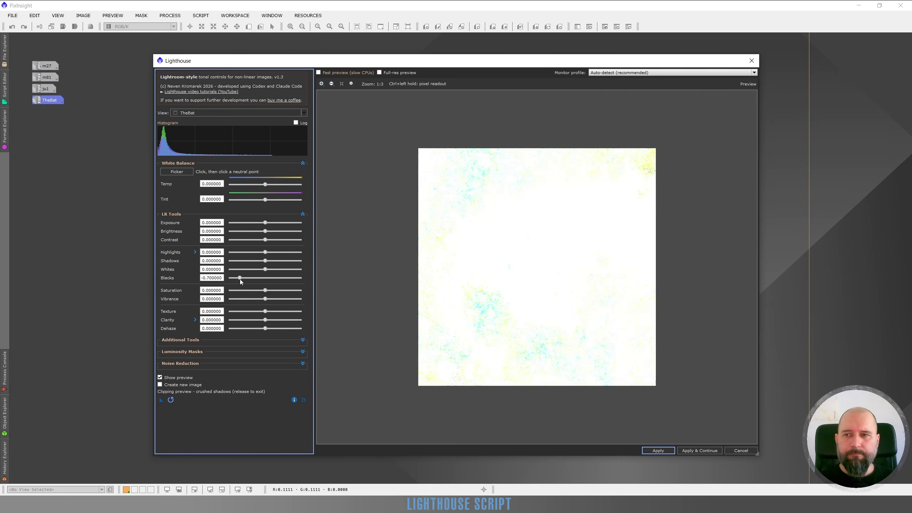
drag(240, 280, 239, 279)
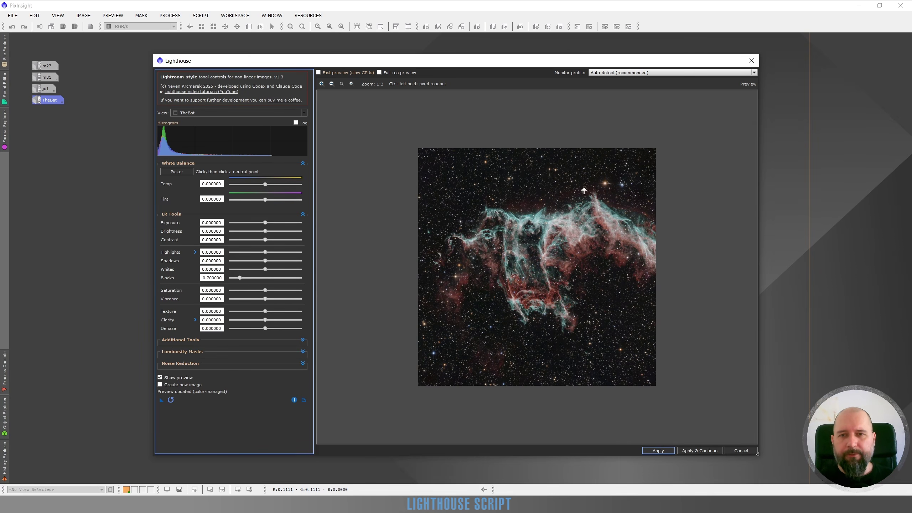
scroll(504, 347, up, 5)
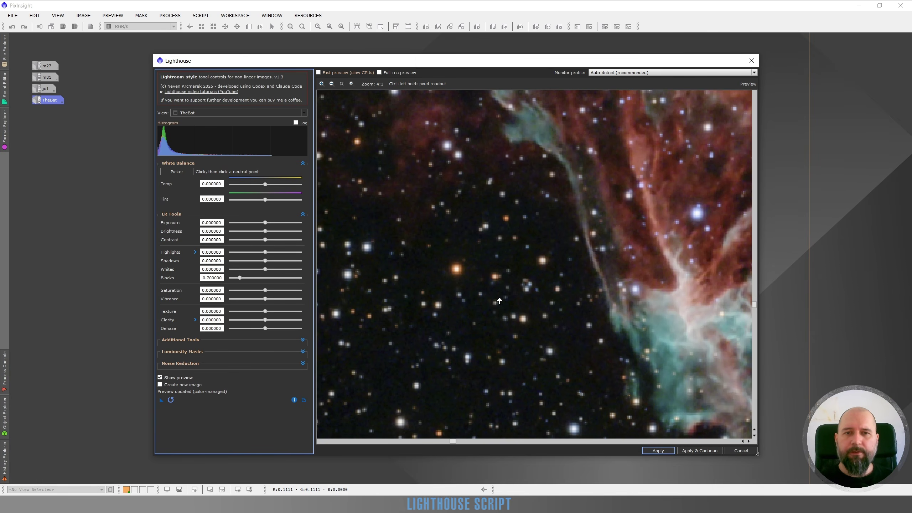
scroll(489, 310, down, 4)
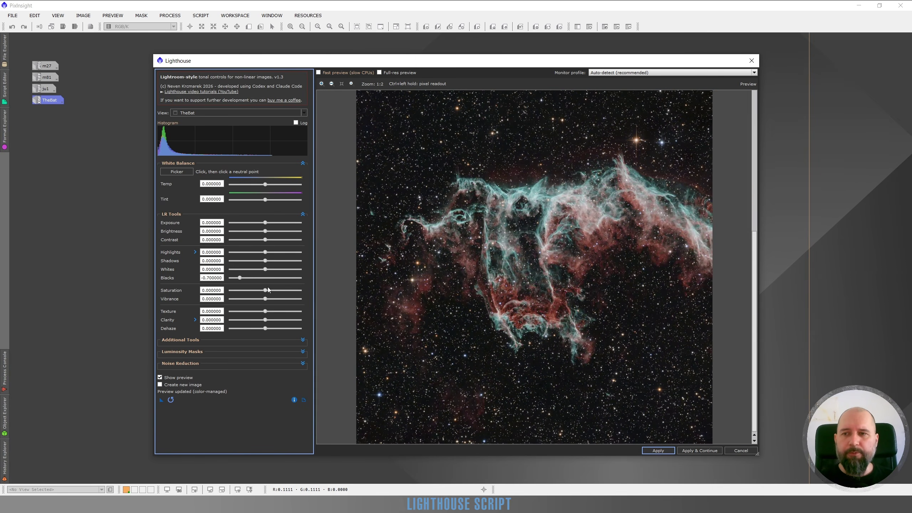
Recheck the shadow clipping on TheBat image, raise Blacks to -0.64, and inspect the background sky above the nebula.
click(239, 278)
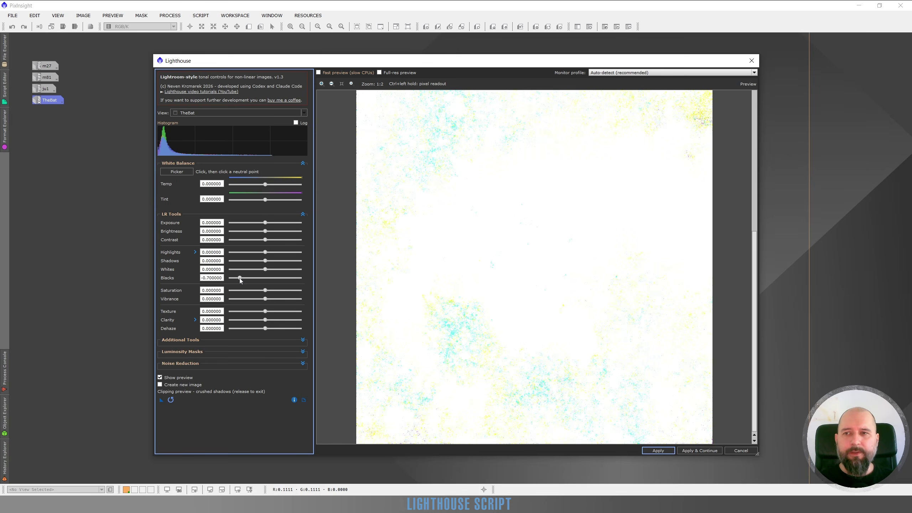
drag(241, 279, 241, 280)
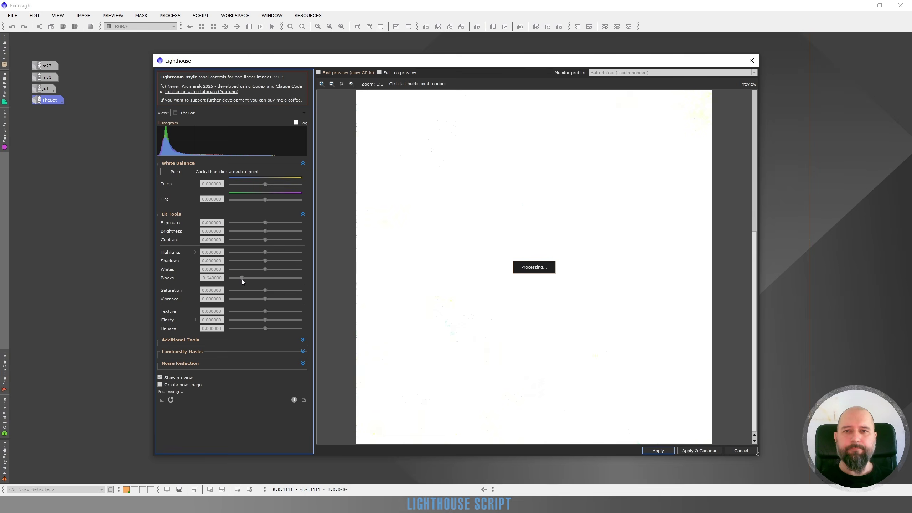
scroll(524, 298, down, 1)
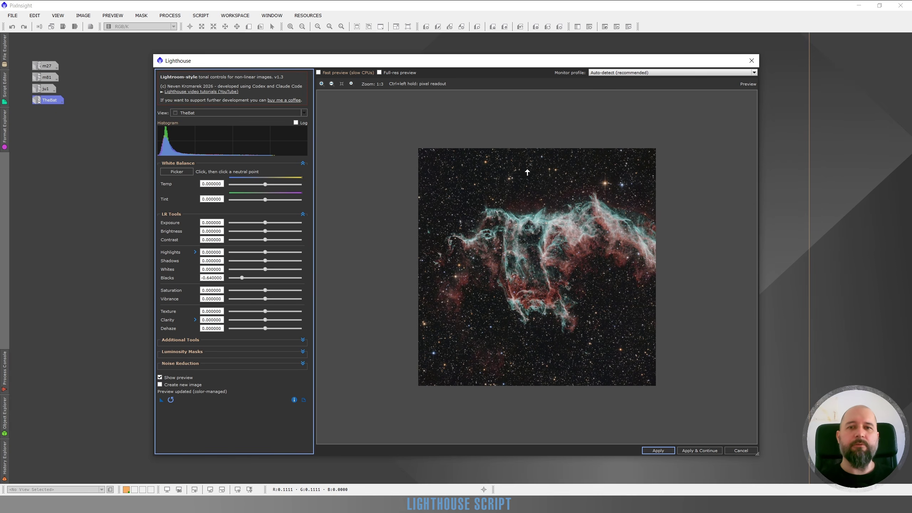
scroll(530, 156, up, 2)
scroll(524, 129, up, 1)
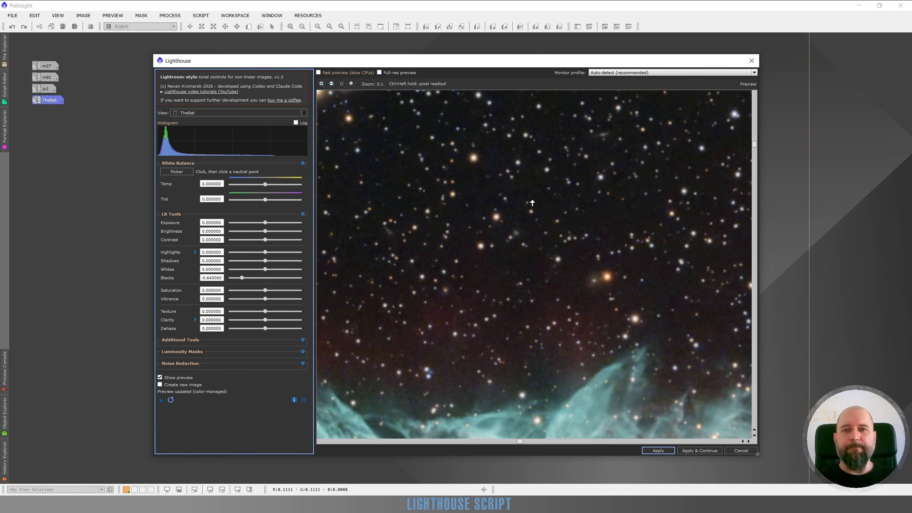
scroll(546, 245, down, 3)
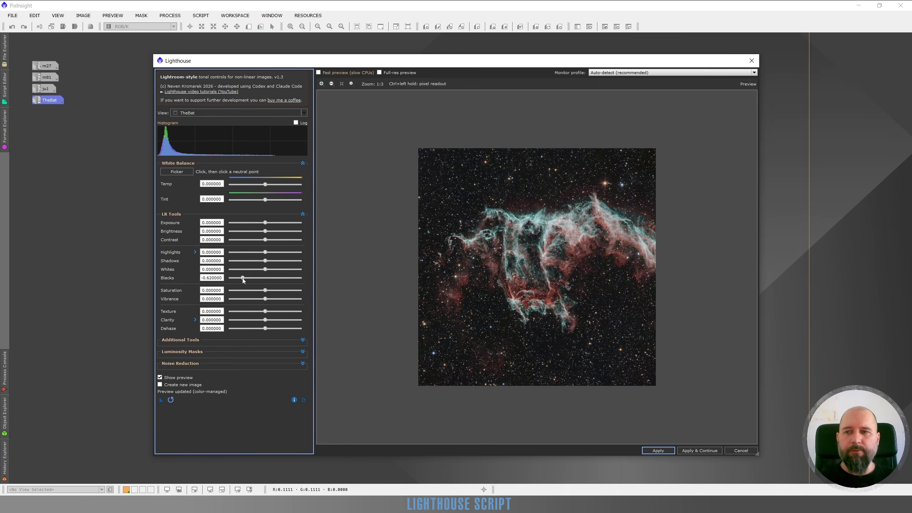
Bring Blacks back up to 0 on TheBat image with the shadow clipping preview active.
click(242, 279)
drag(242, 279, 266, 286)
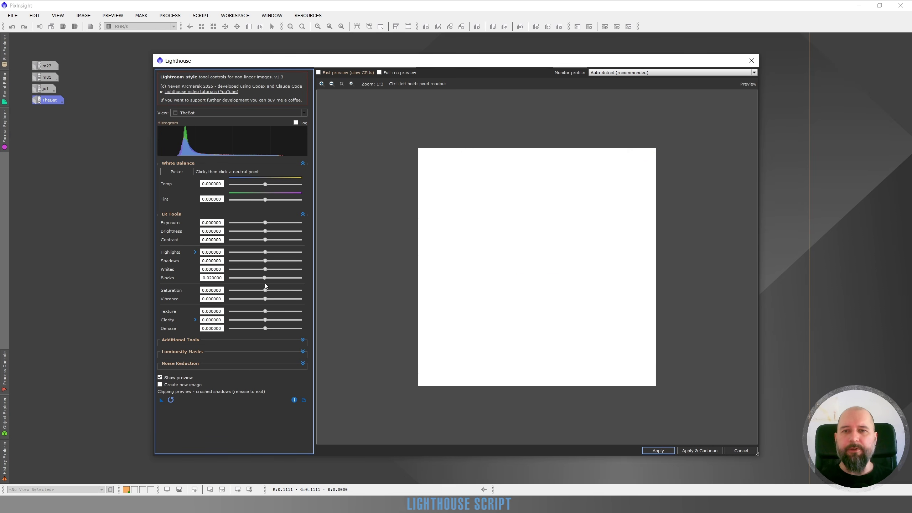
drag(265, 283, 265, 284)
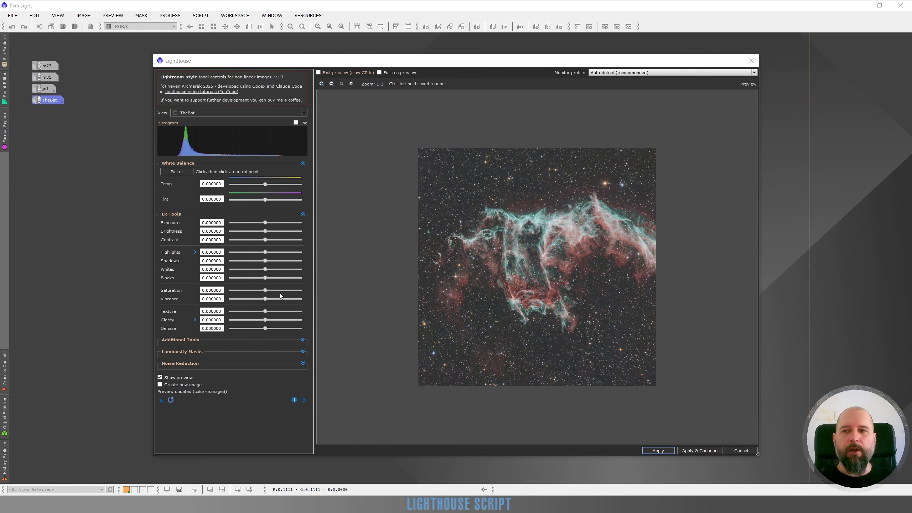
Try Saturation at 0.40 on TheBat image, reset it, and try raising Vibrance.
click(281, 292)
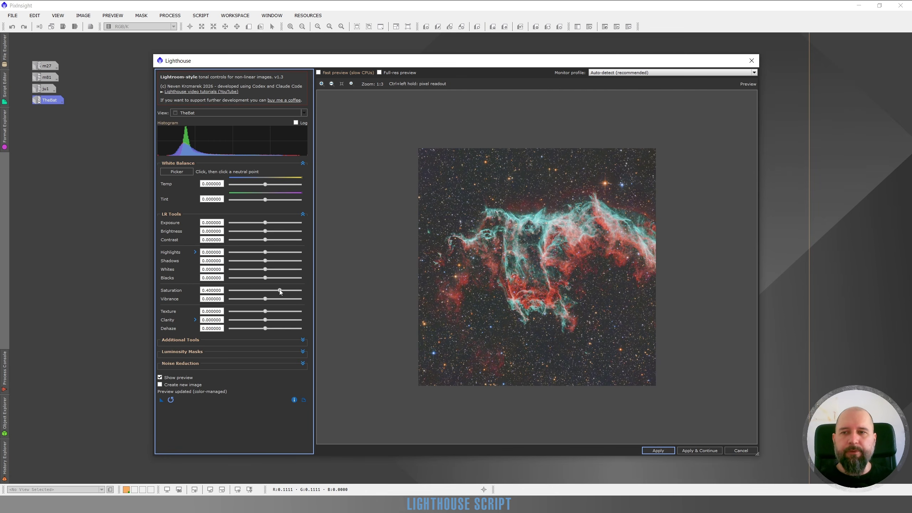
double_click(280, 291)
click(280, 299)
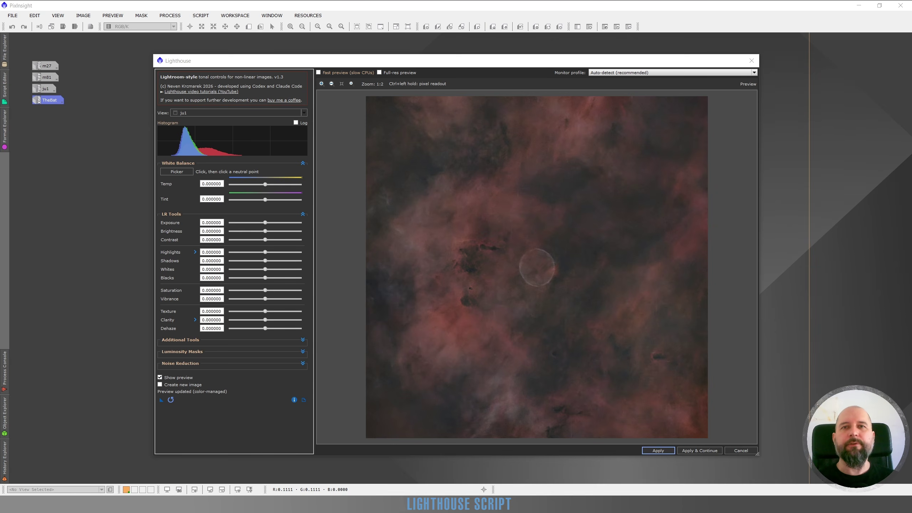
Enable the luminosity mask on the ju1 image and draw a circular selection region, centred over the bubble nebula.
click(303, 352)
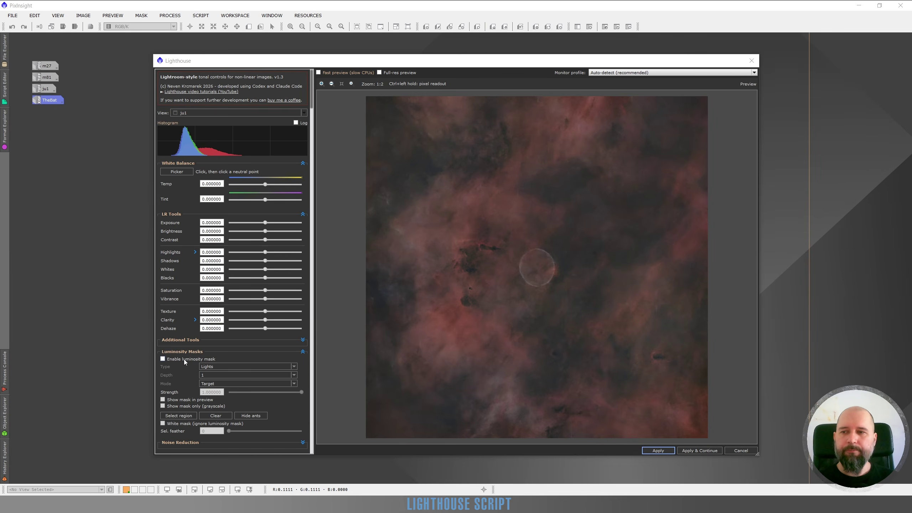
click(162, 359)
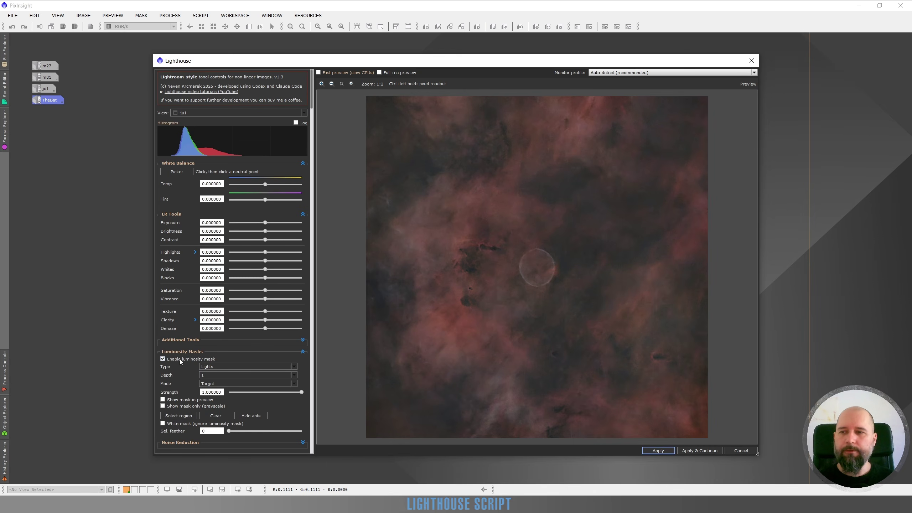
click(173, 417)
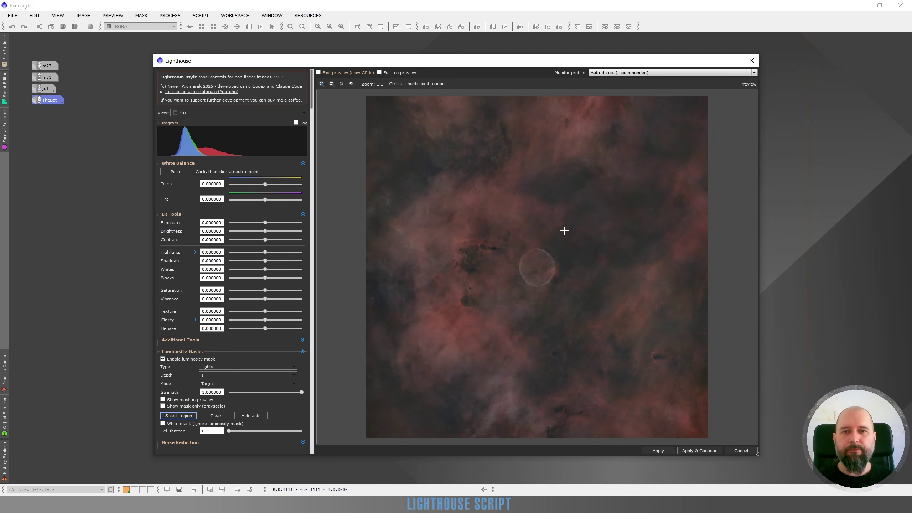
drag(564, 230, 543, 255)
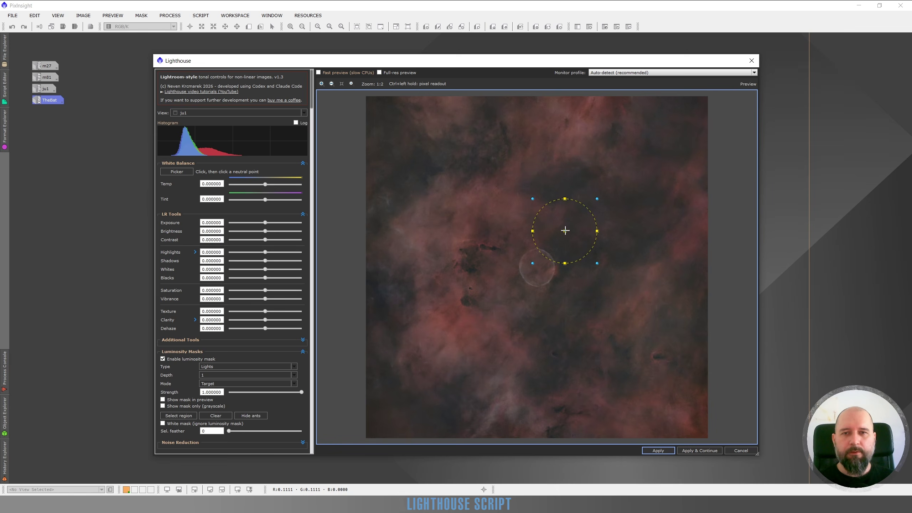
drag(566, 230, 538, 266)
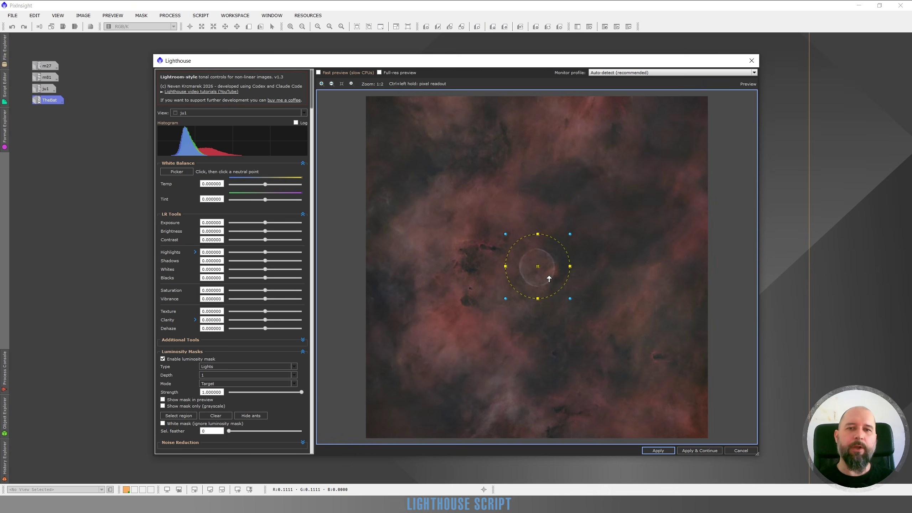
Narrow, shorten, slightly rotate and recentre the selection ellipse so it fits tightly around the bubble nebula.
scroll(541, 274, up, 1)
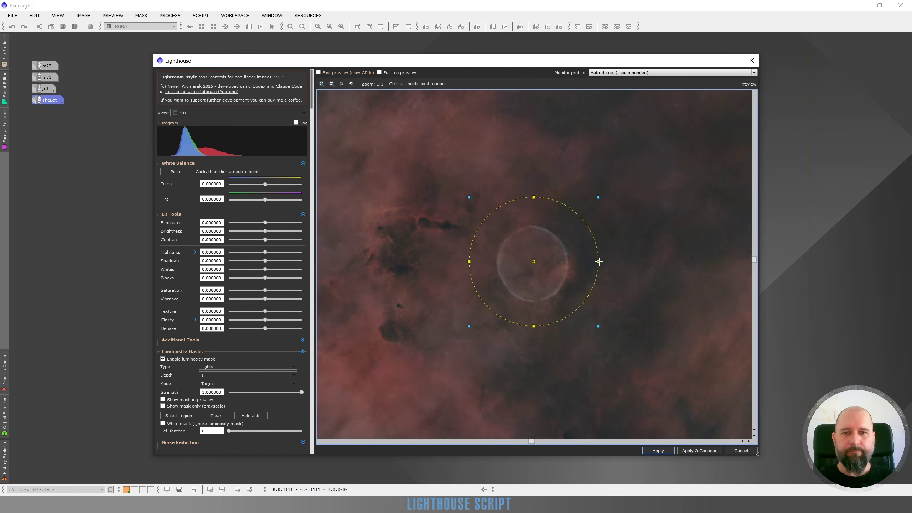
drag(598, 262, 579, 261)
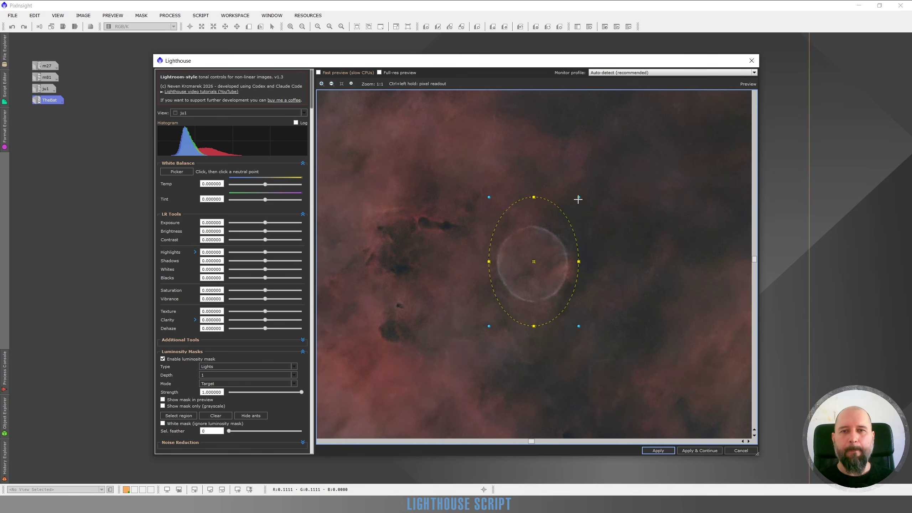
drag(578, 198, 596, 187)
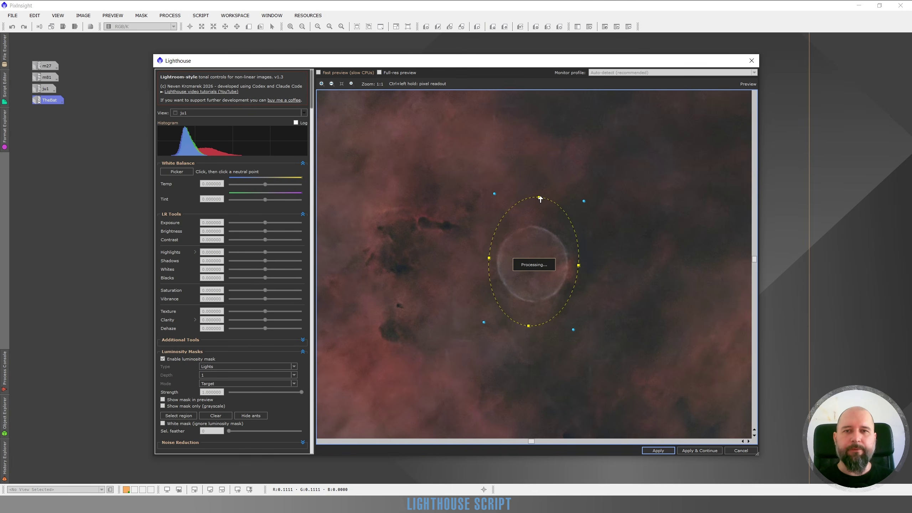
drag(540, 198, 538, 221)
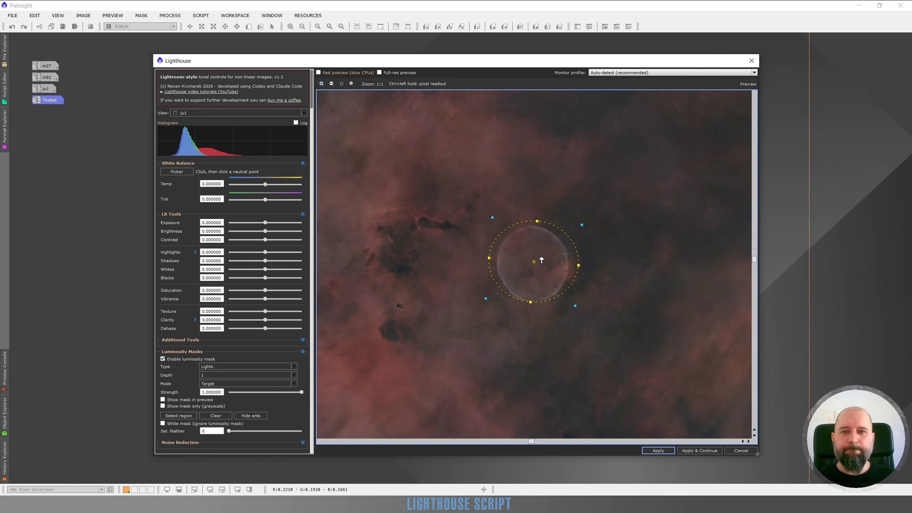
drag(533, 262, 533, 264)
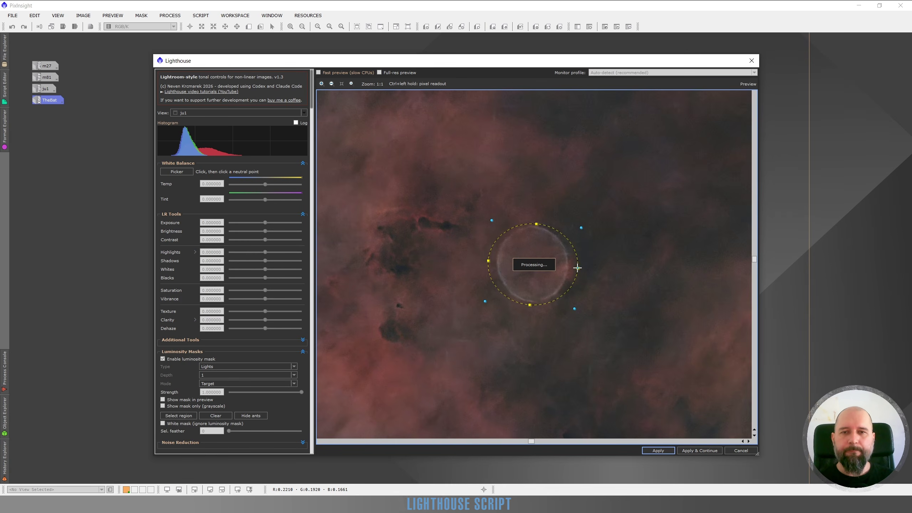
drag(578, 268, 571, 267)
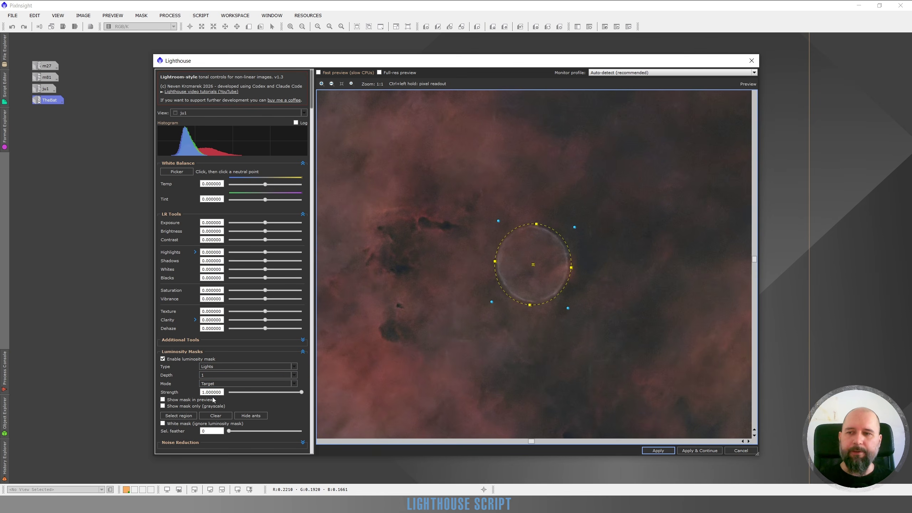
Show only the grayscale mask, try luminosity mask depth 2, and set the depth to 3.
click(163, 407)
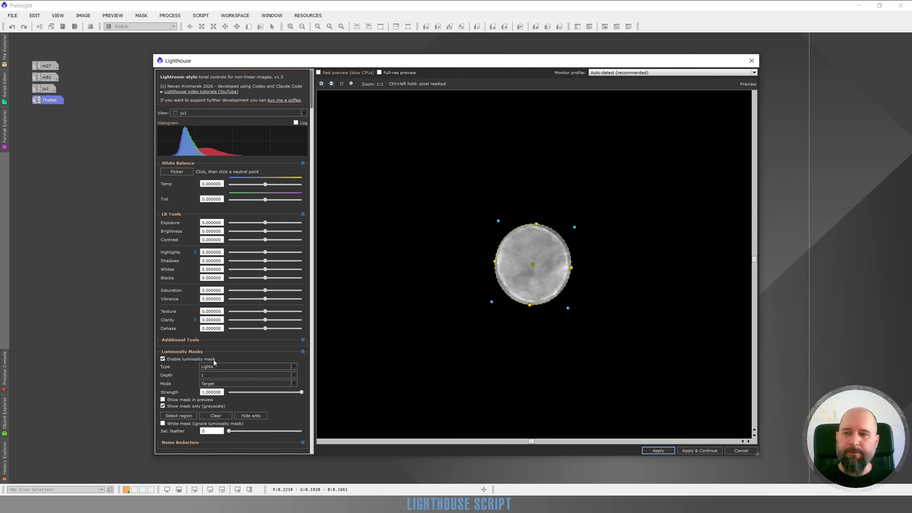
click(207, 376)
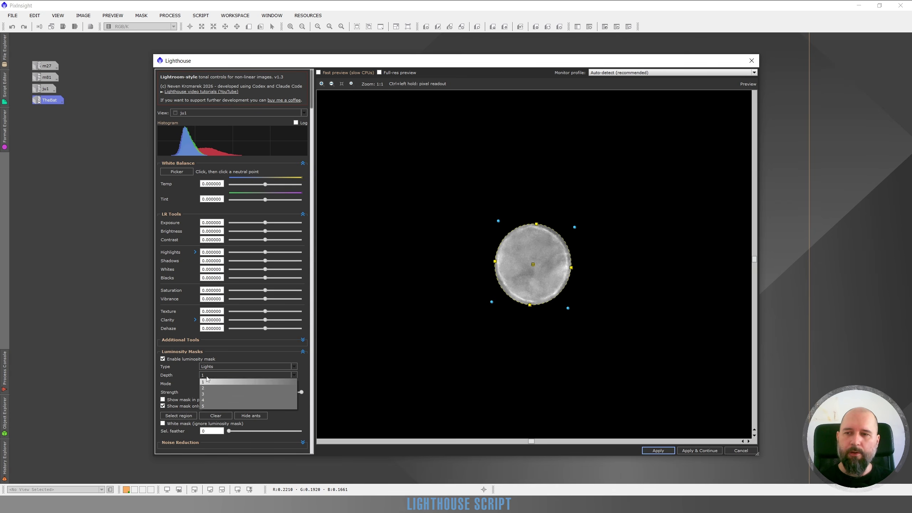
click(208, 389)
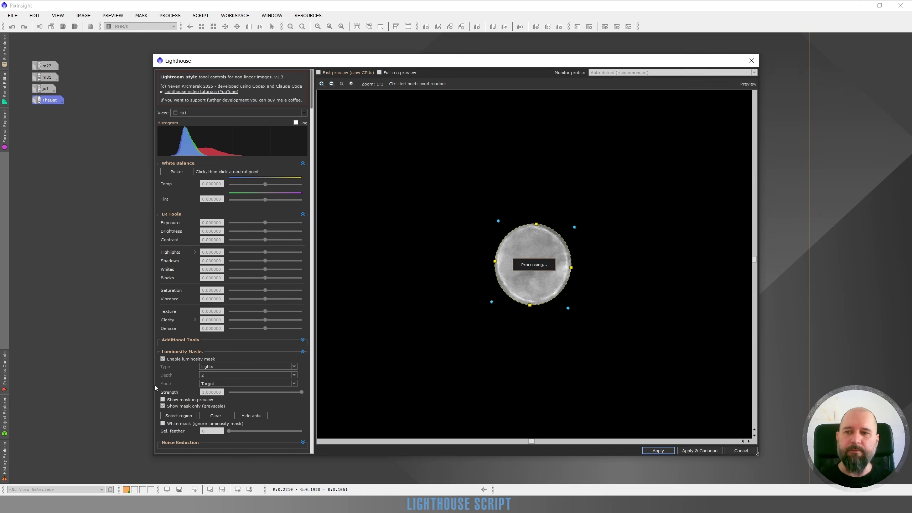
click(214, 376)
click(214, 395)
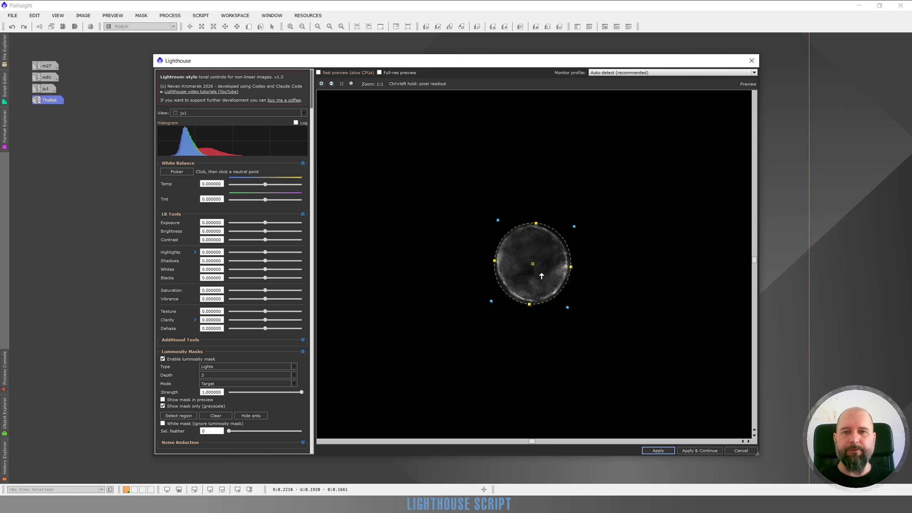
Turn off the grayscale mask view, and hide and show again the marching ants around the bubble selection.
click(166, 406)
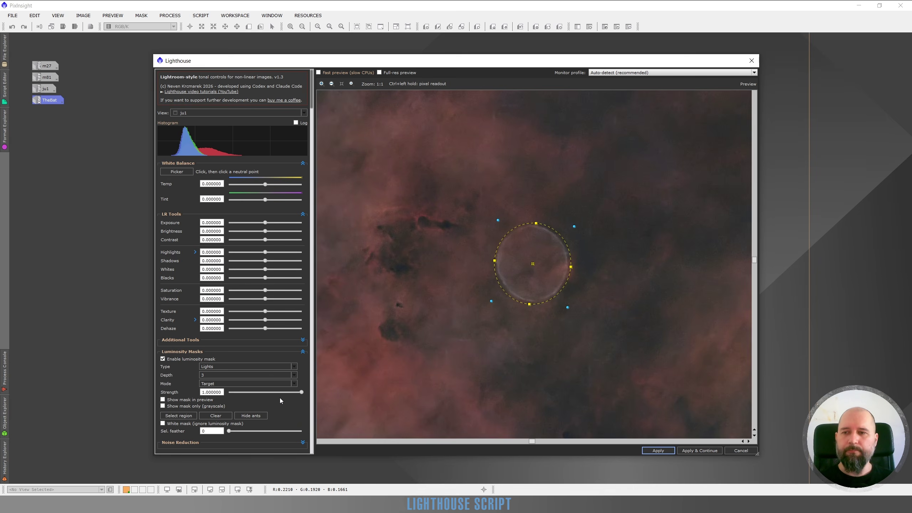
click(255, 417)
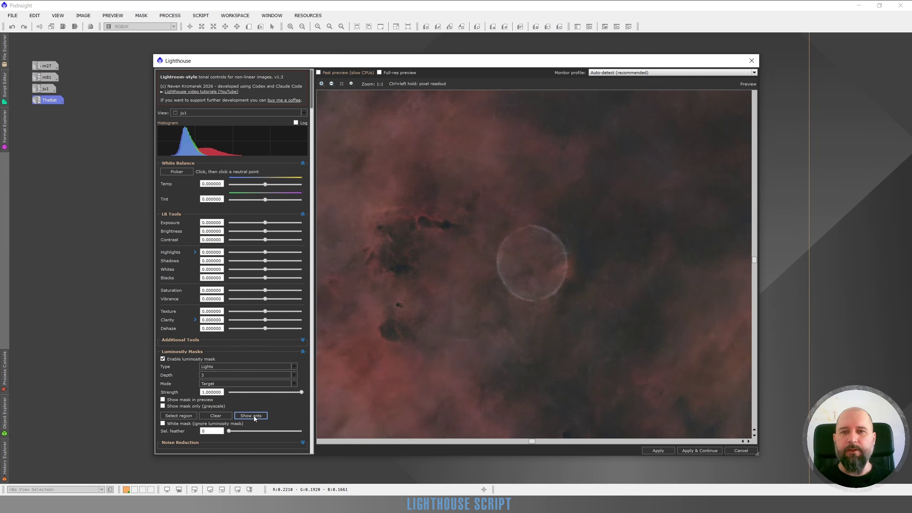
click(260, 418)
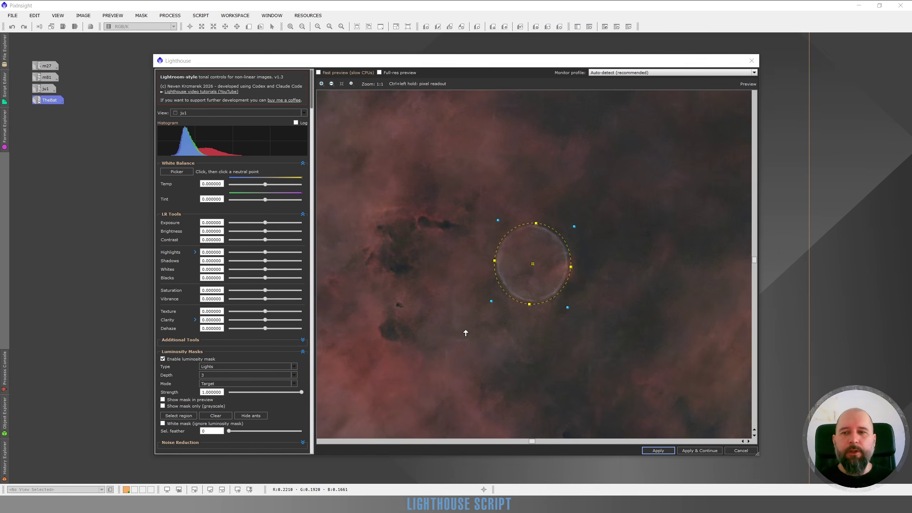
Hide and show the marching ants around the bubble selection twice to compare the image with and without the outline.
click(252, 416)
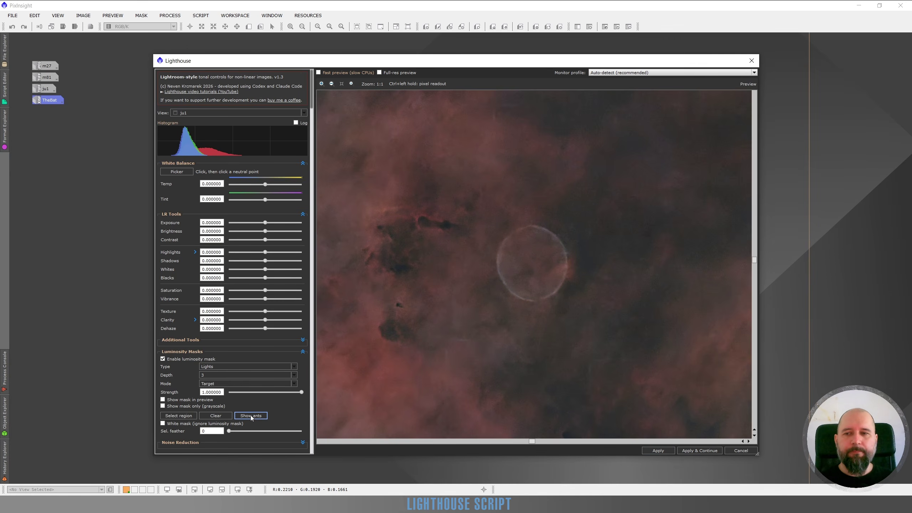
click(250, 415)
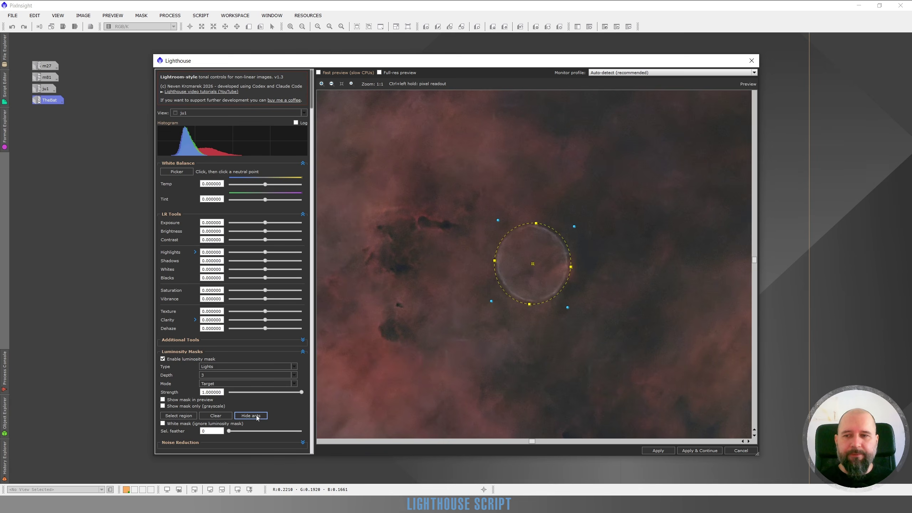
click(254, 417)
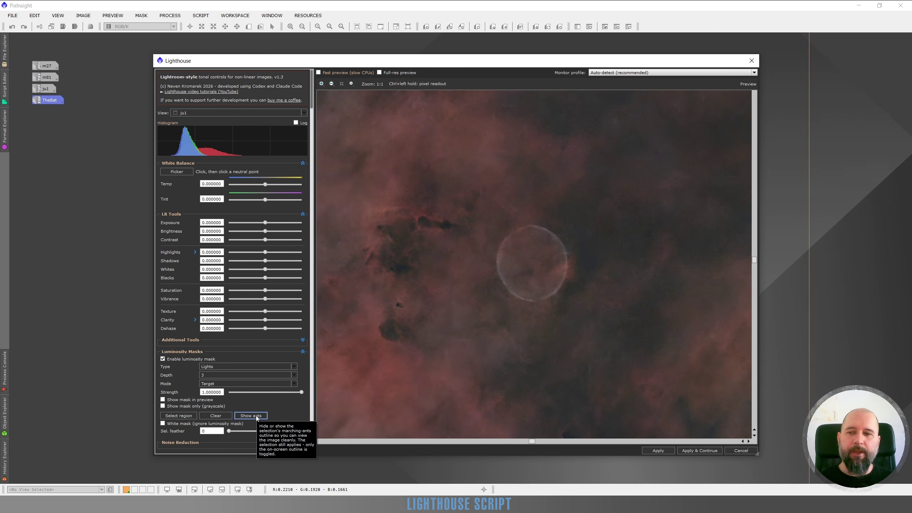
click(257, 417)
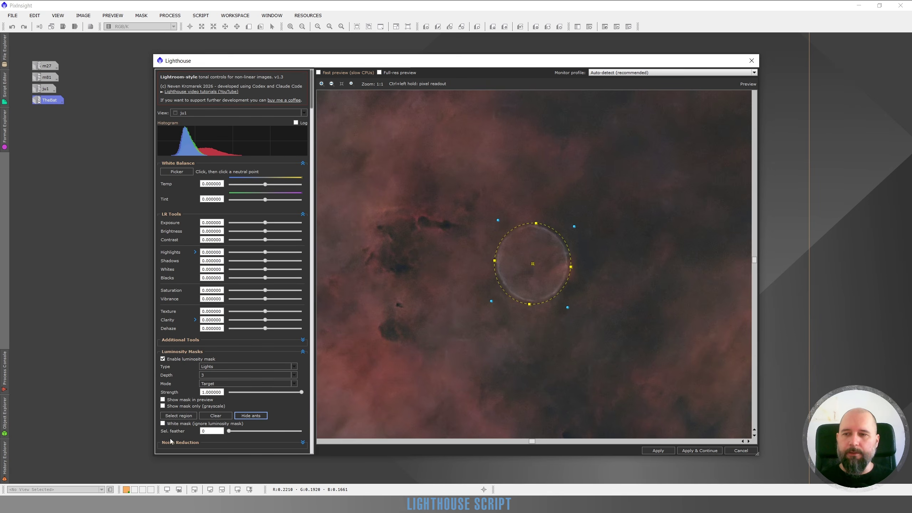
Show only the grayscale mask without marching ants, try selection feathers of 16, 38 and 57, and reset the feather to 0.
click(162, 407)
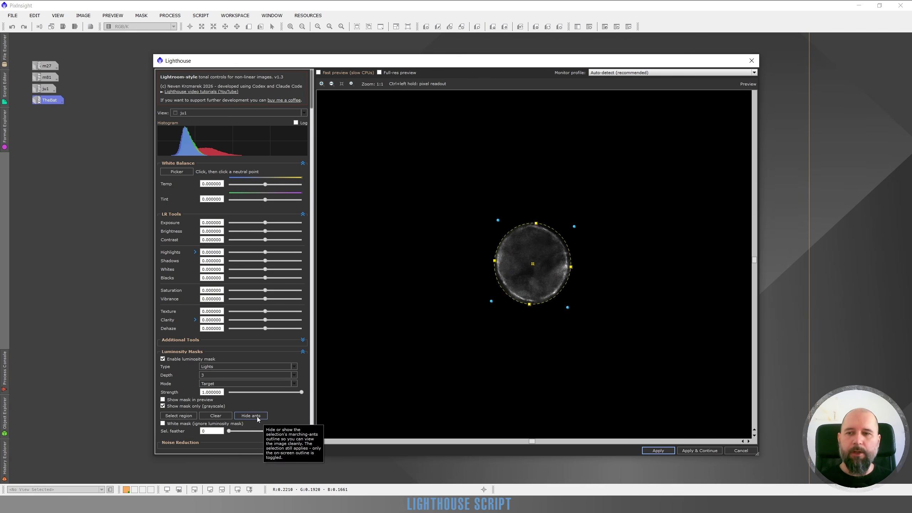
click(256, 417)
drag(228, 432, 241, 434)
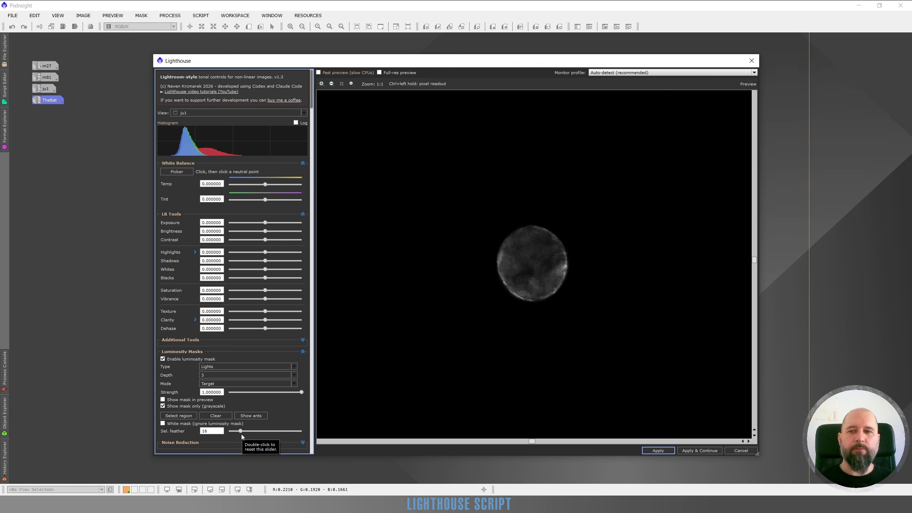
drag(242, 431, 256, 435)
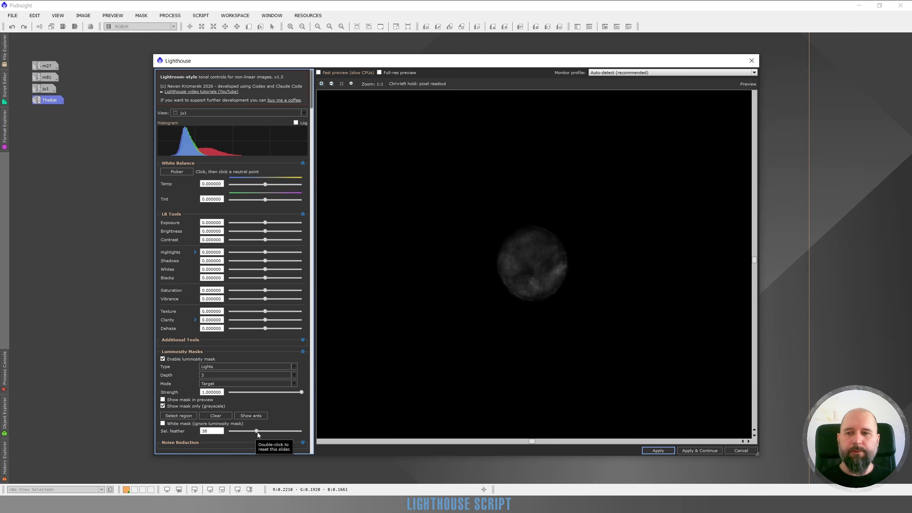
drag(258, 432, 270, 432)
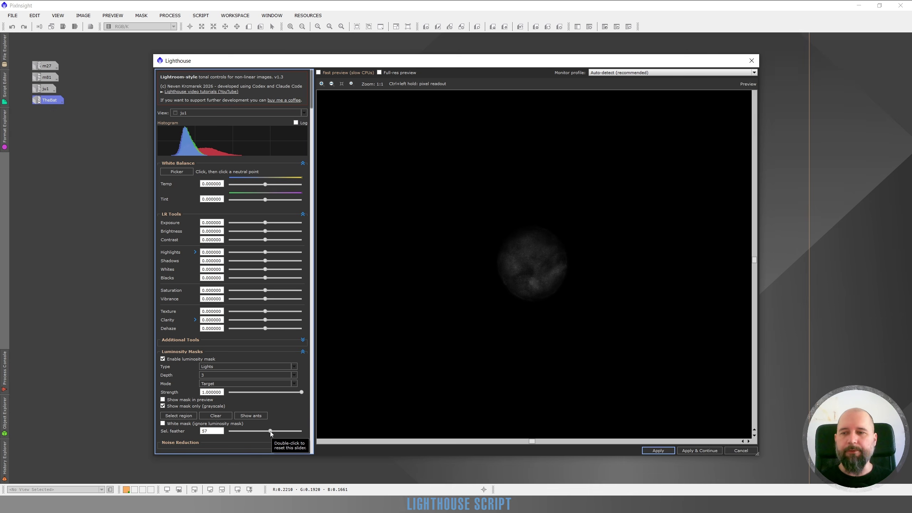
double_click(270, 431)
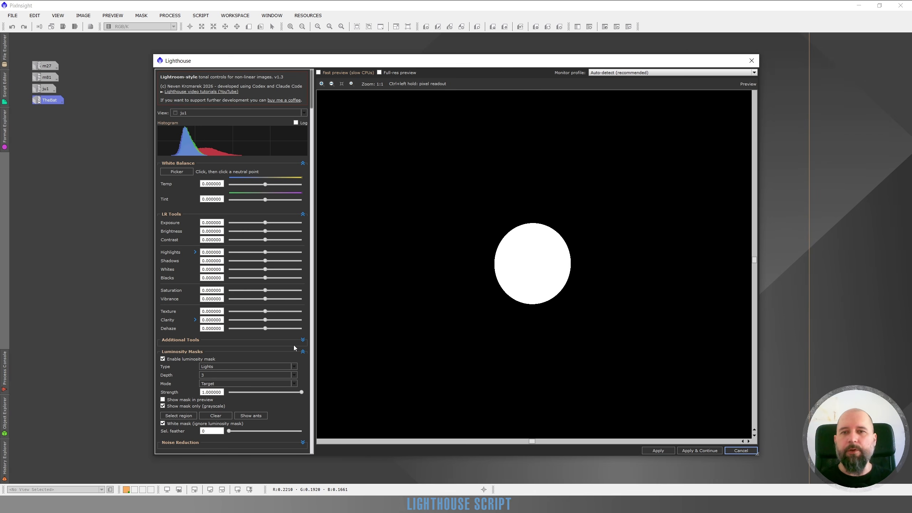
Try a selection feather of 66 on the white mask, and turn the white mask off again.
drag(229, 432, 269, 434)
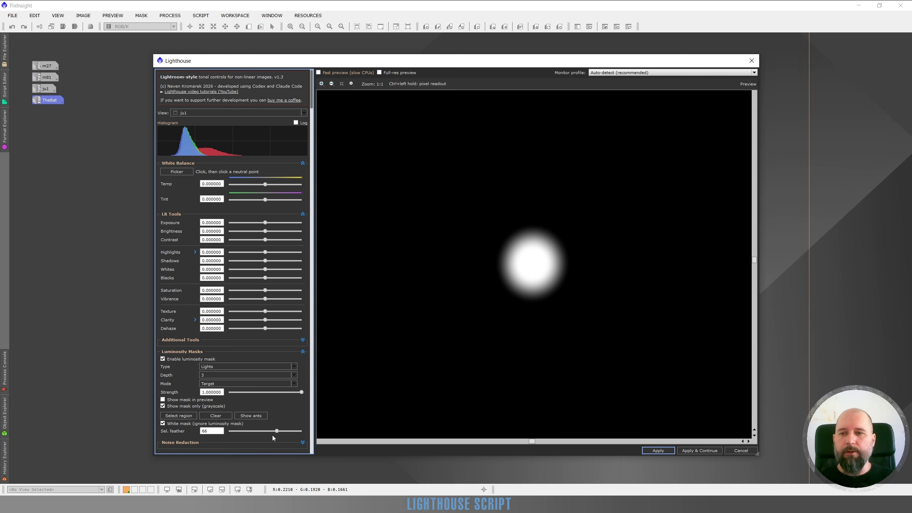
click(163, 424)
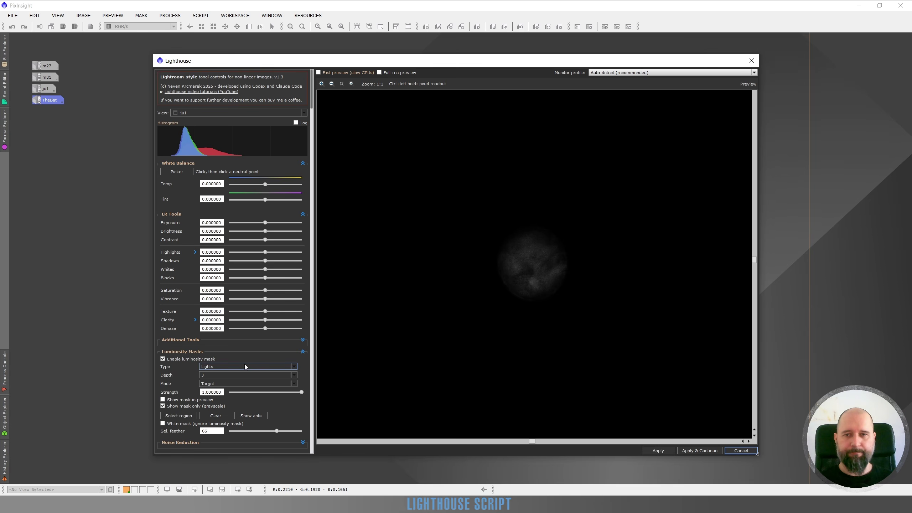
Set the luminosity mask depth to 2 and the selection feather to 11, and turn off the grayscale mask view.
click(208, 375)
click(216, 389)
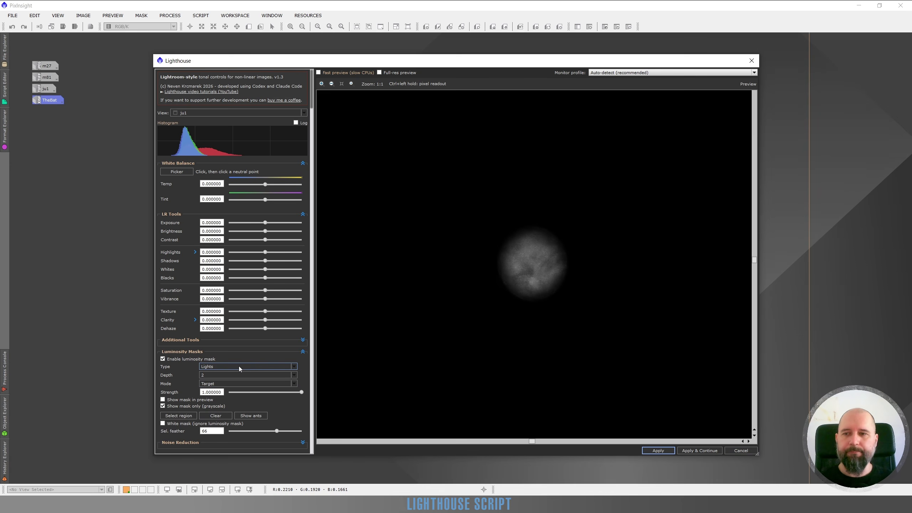
click(237, 432)
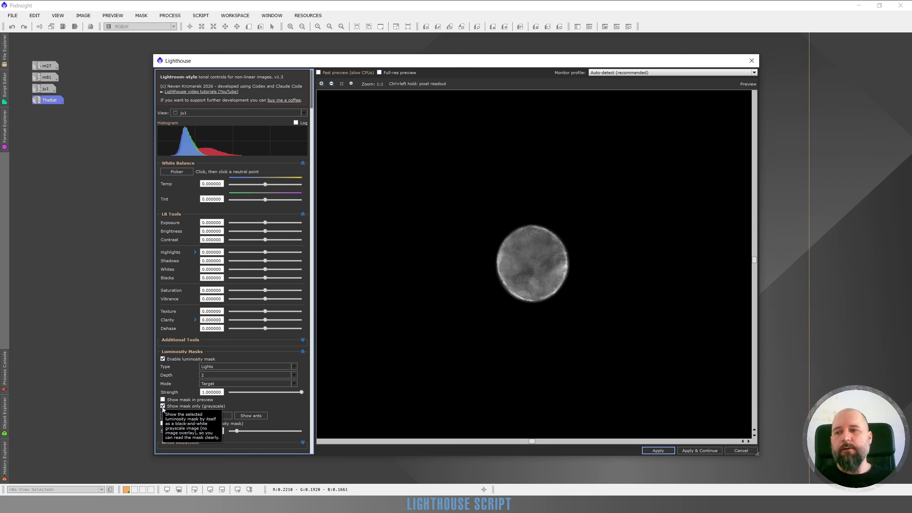
click(163, 407)
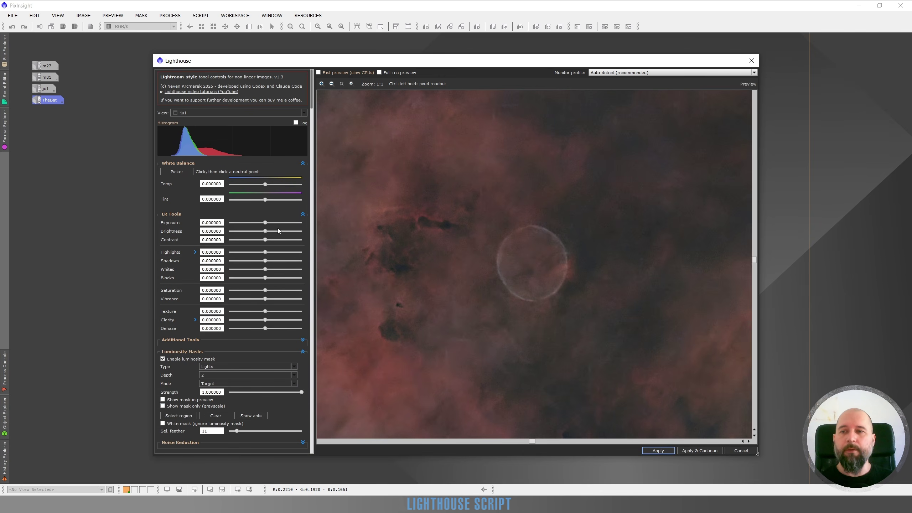
Raise the bubble's Brightness to 1.18 and set both Vibrance and Saturation to 0.64.
drag(265, 231, 275, 231)
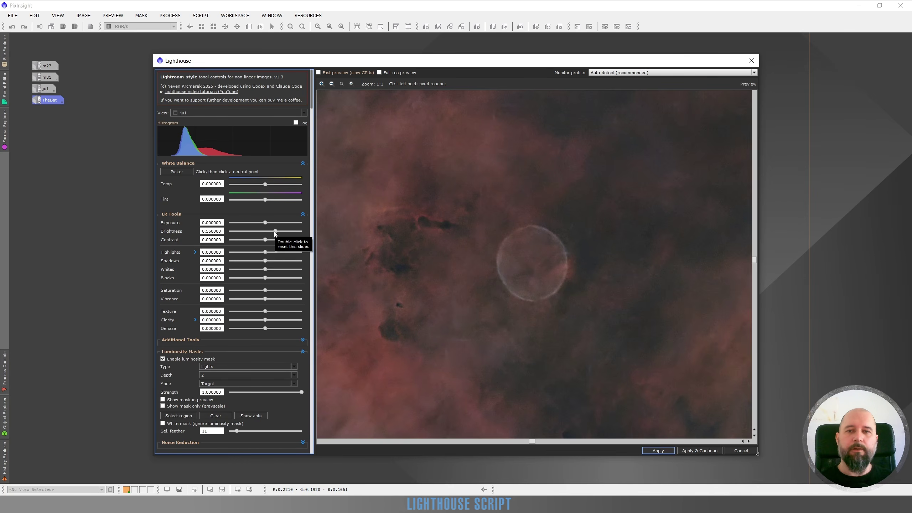
click(287, 231)
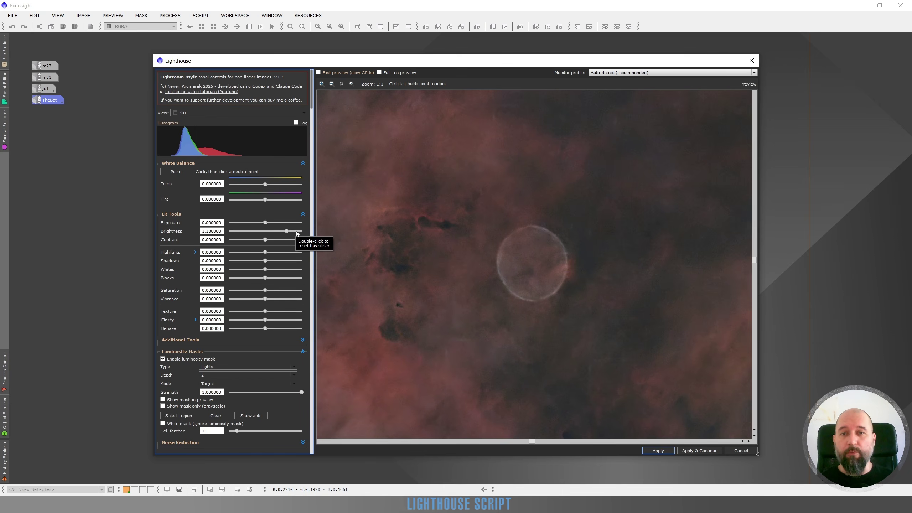
click(289, 298)
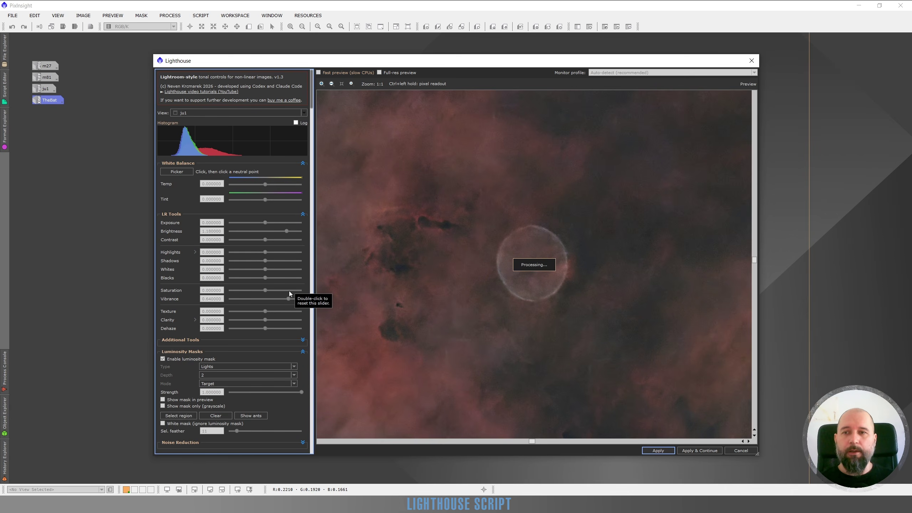
click(289, 291)
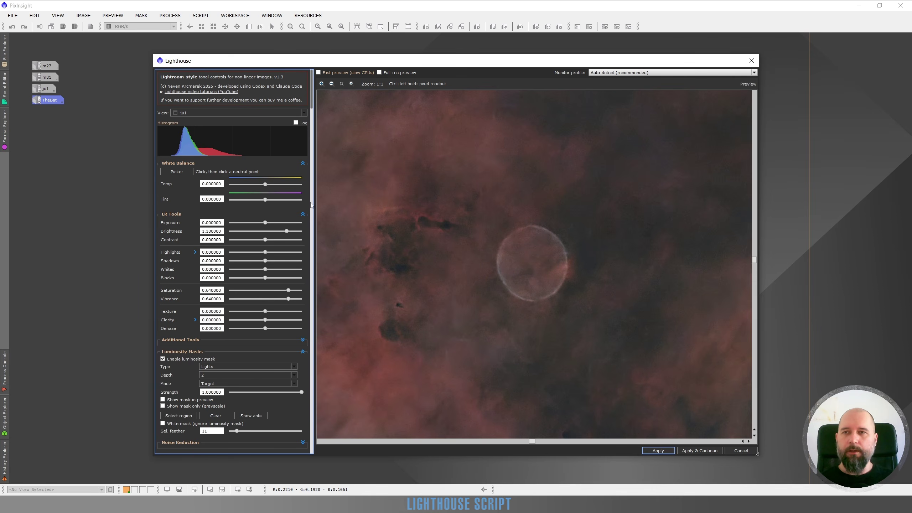
Collapse the White Balance section and compare the bubble before and after the adjustments by toggling the preview twice.
click(303, 162)
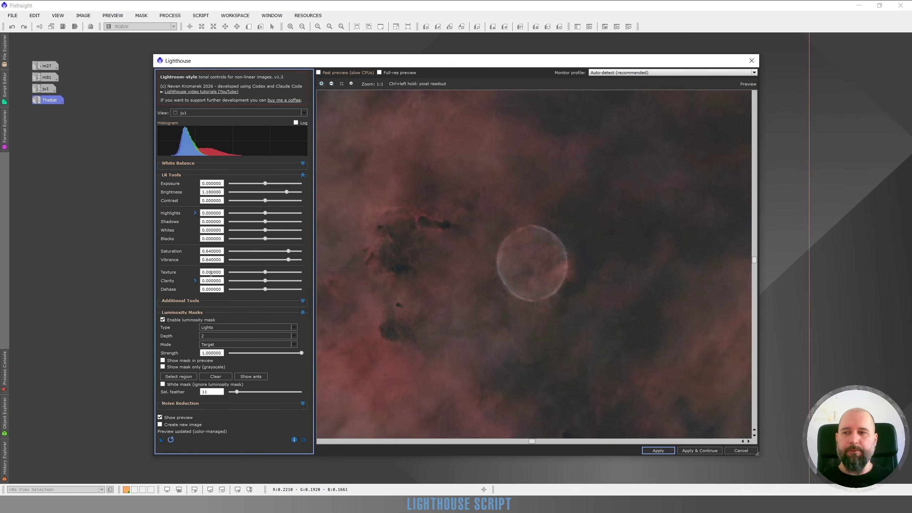
click(160, 418)
click(160, 418)
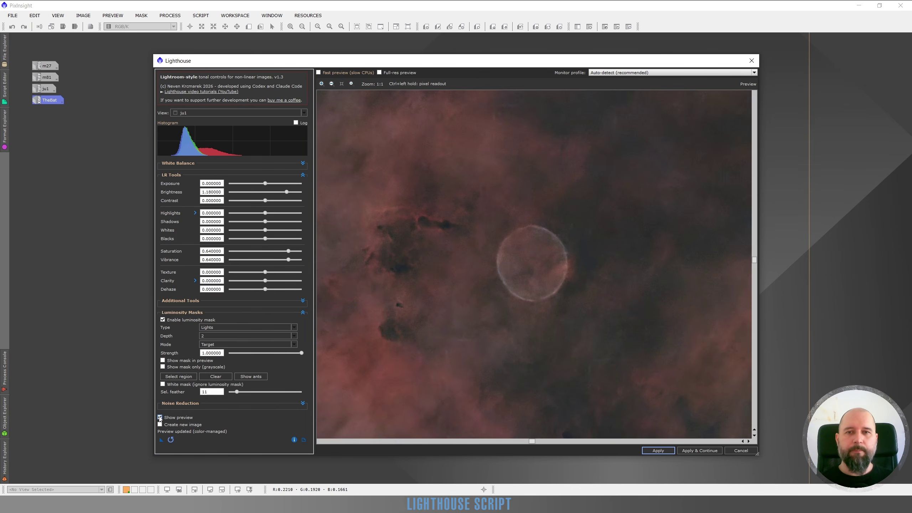
click(160, 418)
click(160, 418)
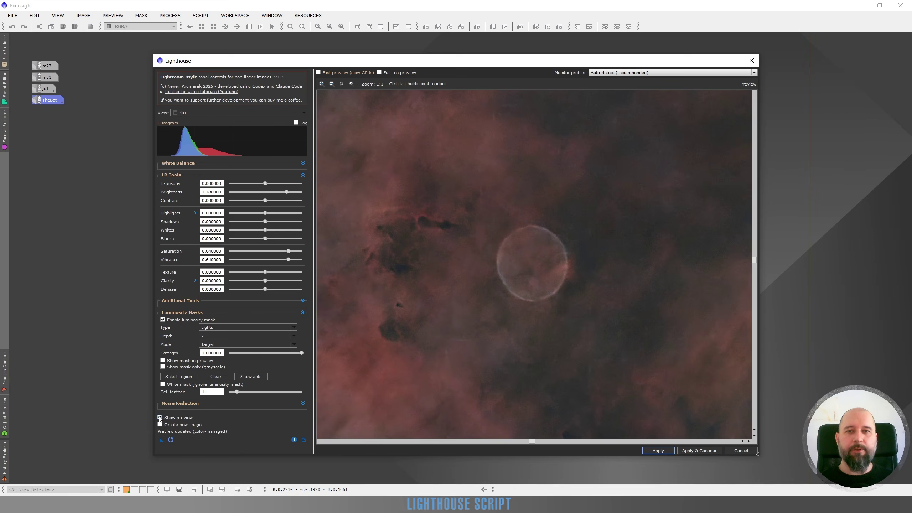
Show and hide the marching ants around the bubble, and compare the original with the adjusted preview once more.
click(251, 378)
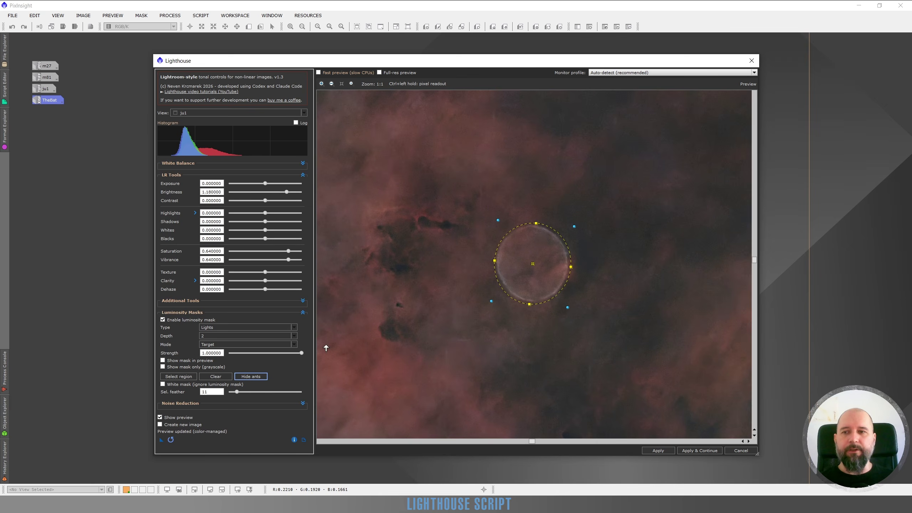
click(251, 377)
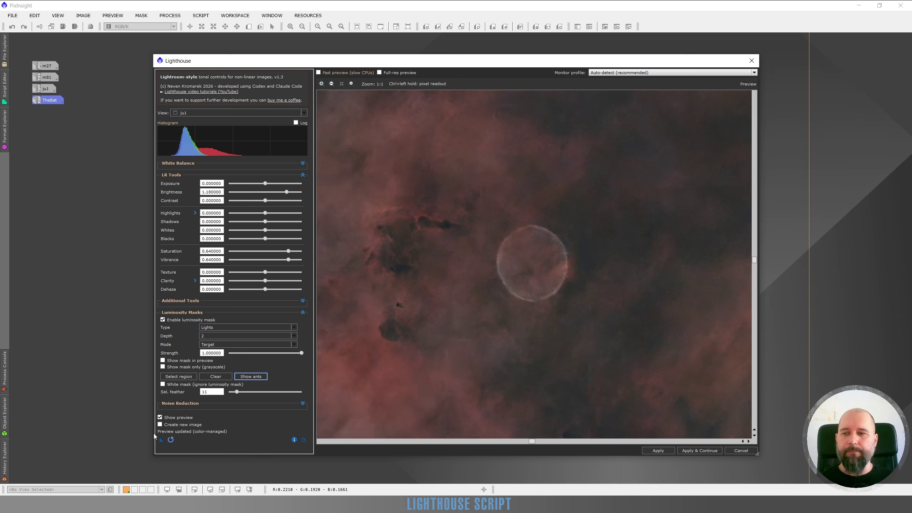
click(160, 418)
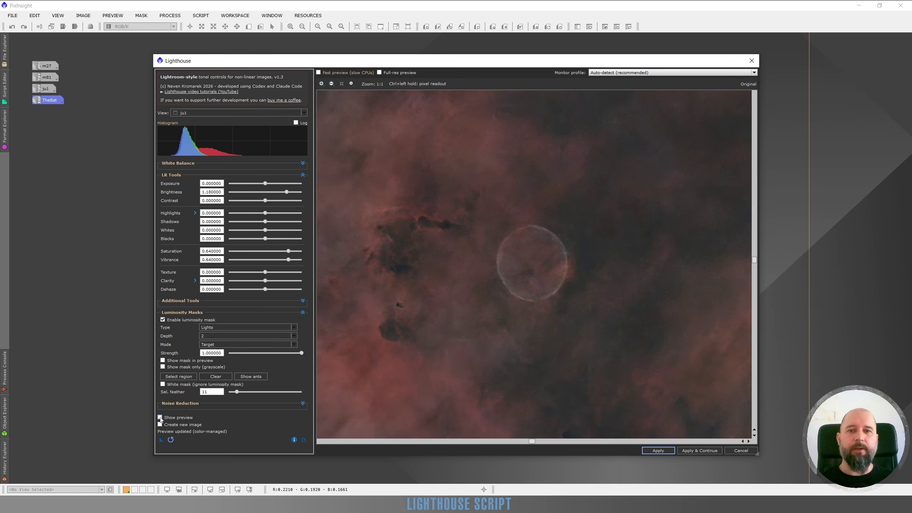
click(160, 418)
Switch to the m81 image, enable its luminosity mask and draw an upright elliptical selection region around the galaxy.
scroll(467, 340, down, 1)
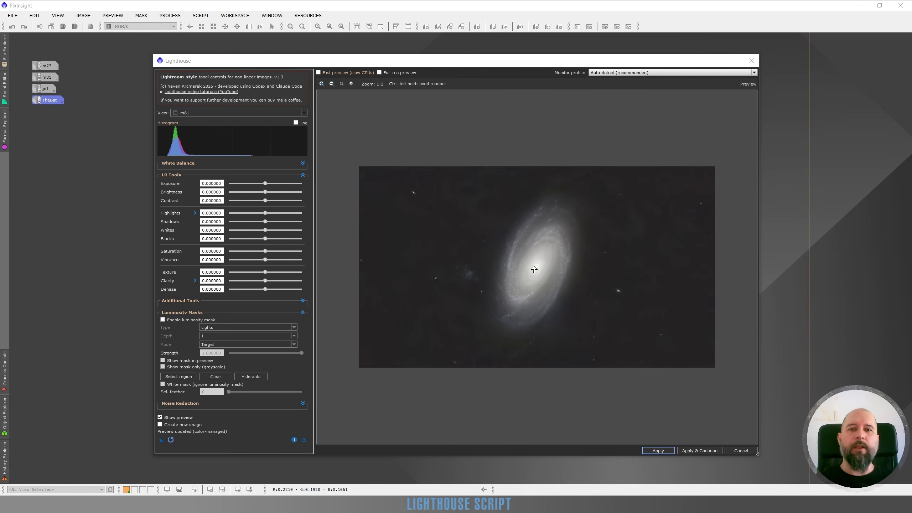
scroll(534, 269, up, 1)
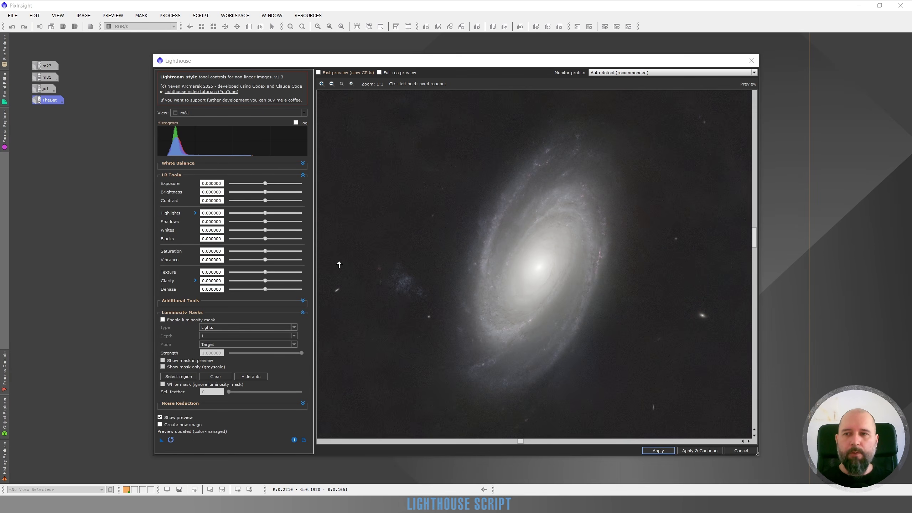
click(163, 320)
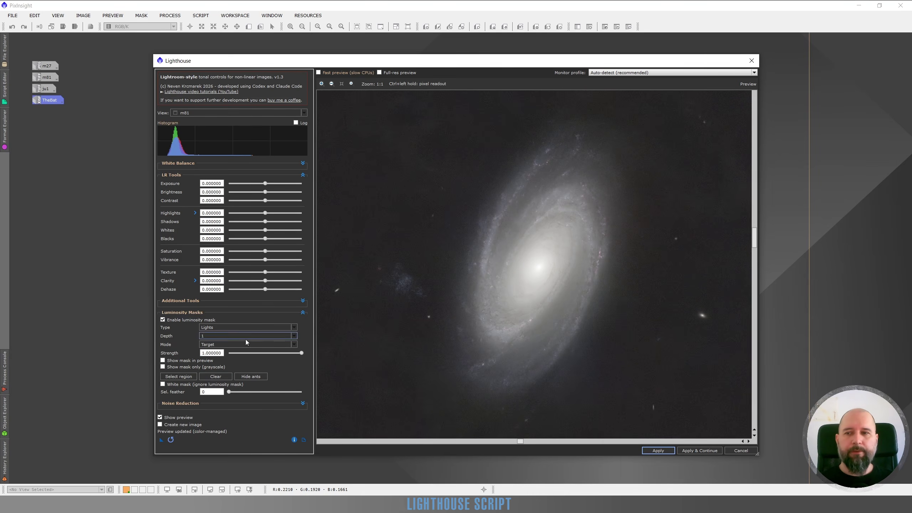
click(184, 378)
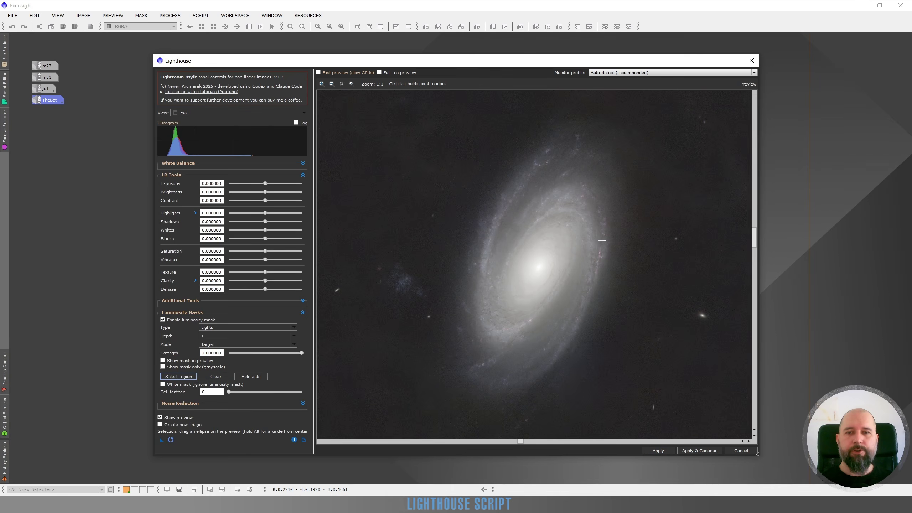
drag(628, 141, 442, 411)
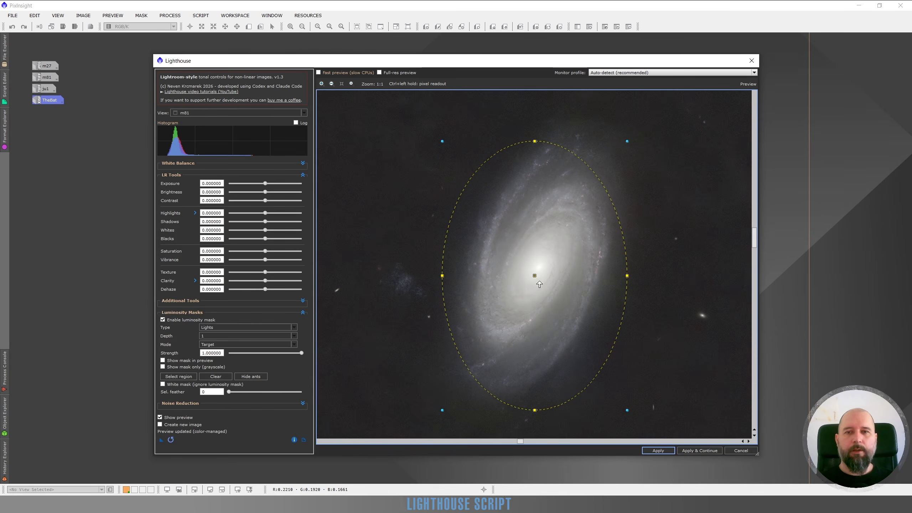
Centre the ellipse on the galaxy core, tilt it clockwise along the disc, and lengthen and narrow it to fit the galaxy.
drag(535, 276, 540, 266)
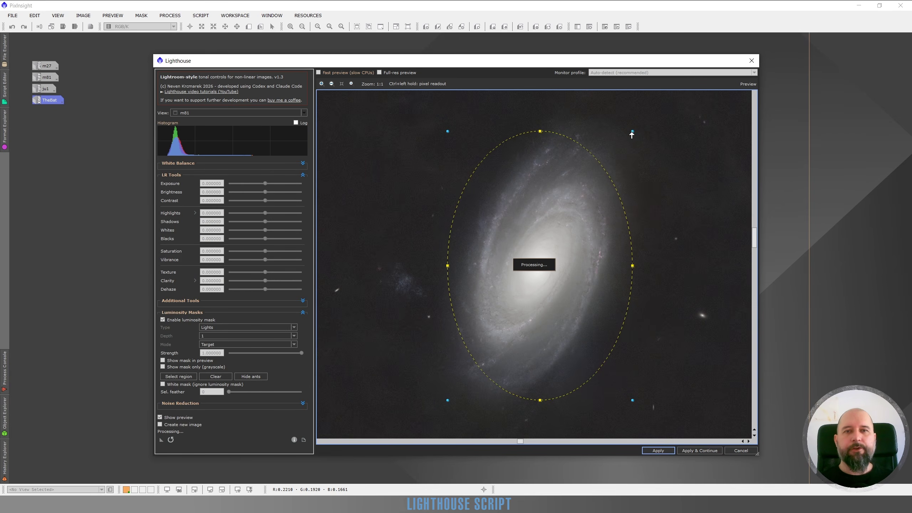
drag(634, 131, 673, 154)
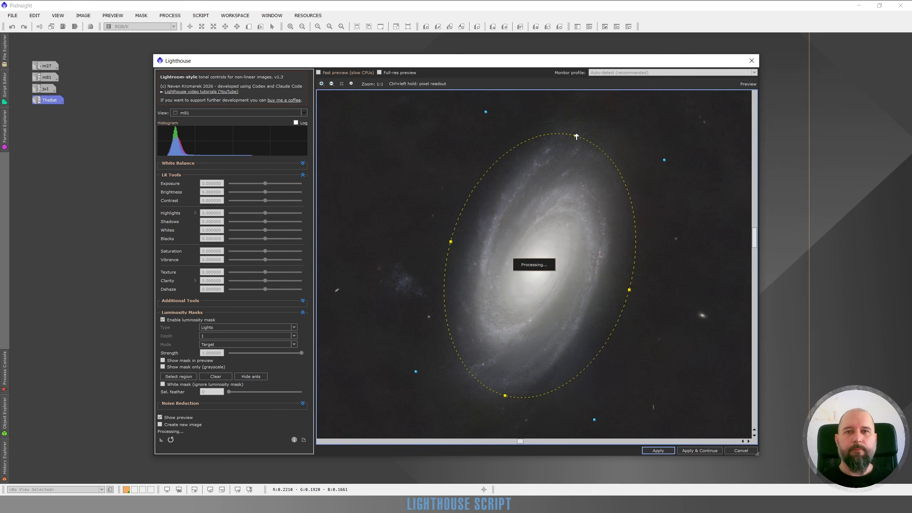
drag(576, 135, 581, 116)
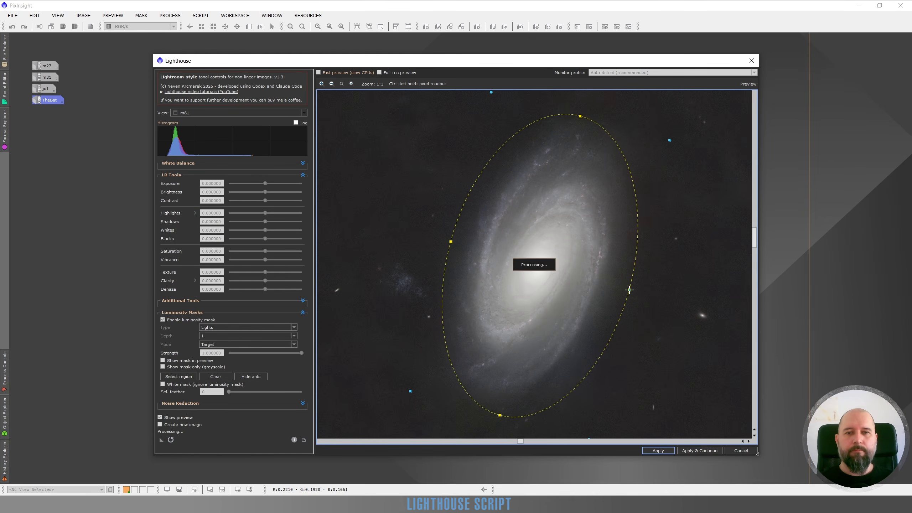
drag(630, 290, 610, 286)
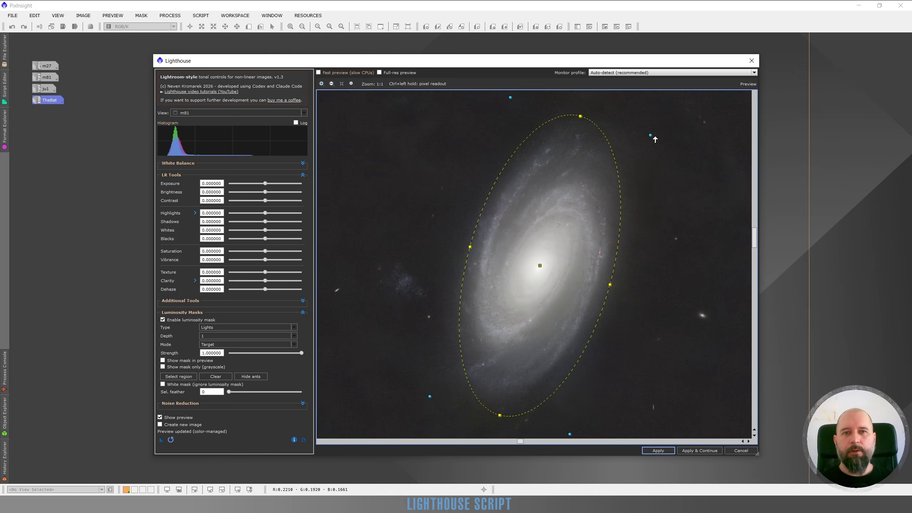
drag(651, 136, 653, 137)
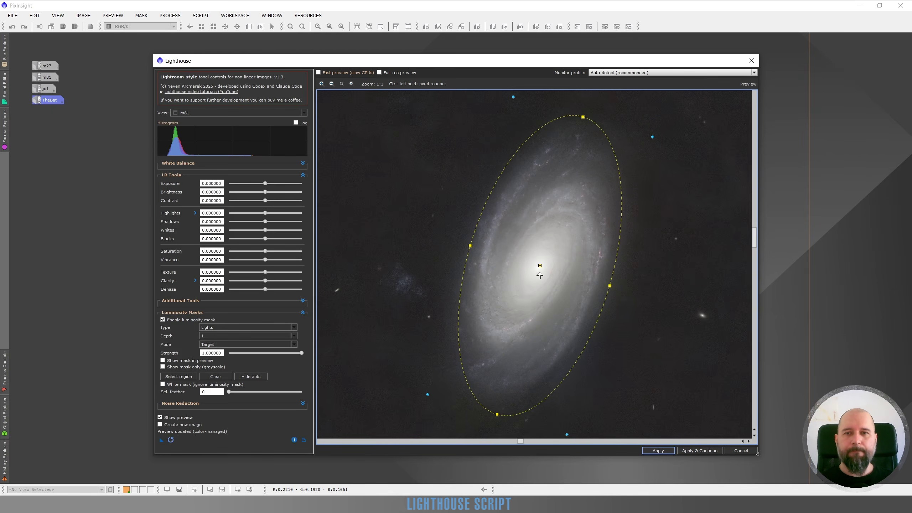
drag(470, 245, 466, 245)
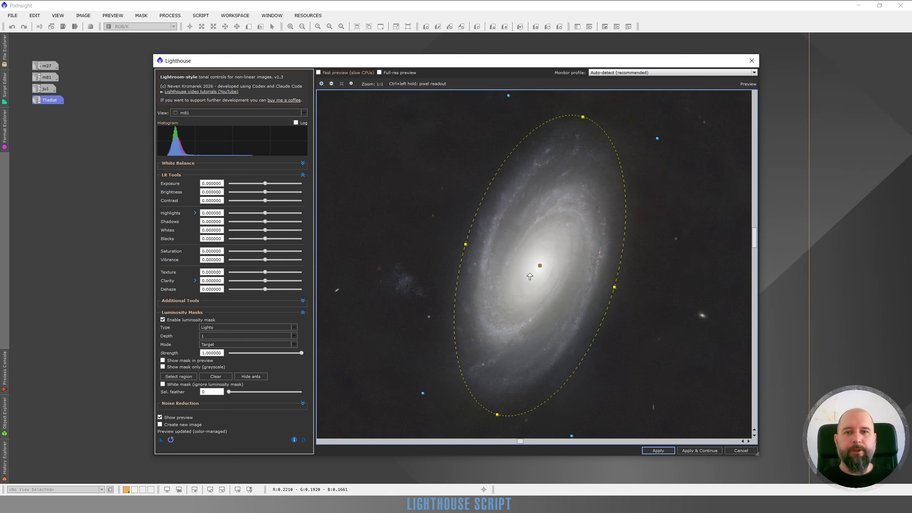
Fine-tune the ellipse's position and clockwise tilt over the galaxy, and hide its marching ants.
drag(540, 266, 539, 264)
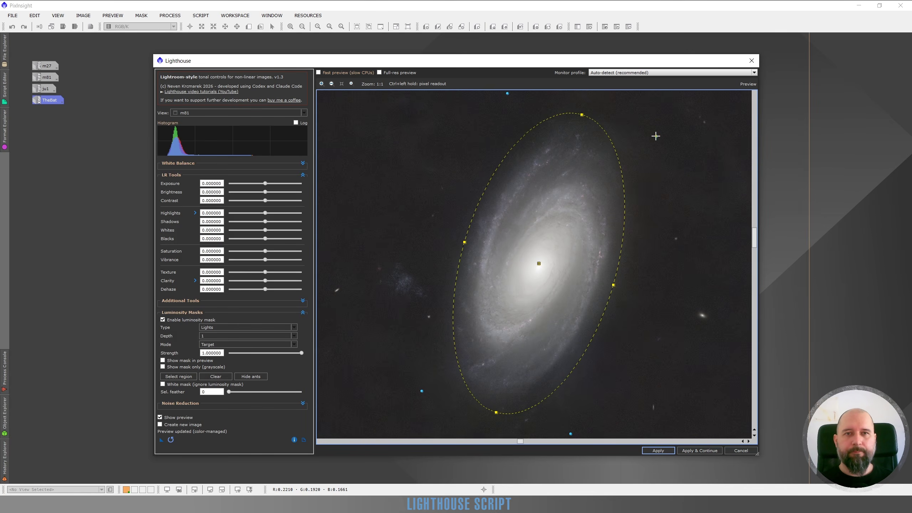
drag(655, 136, 659, 137)
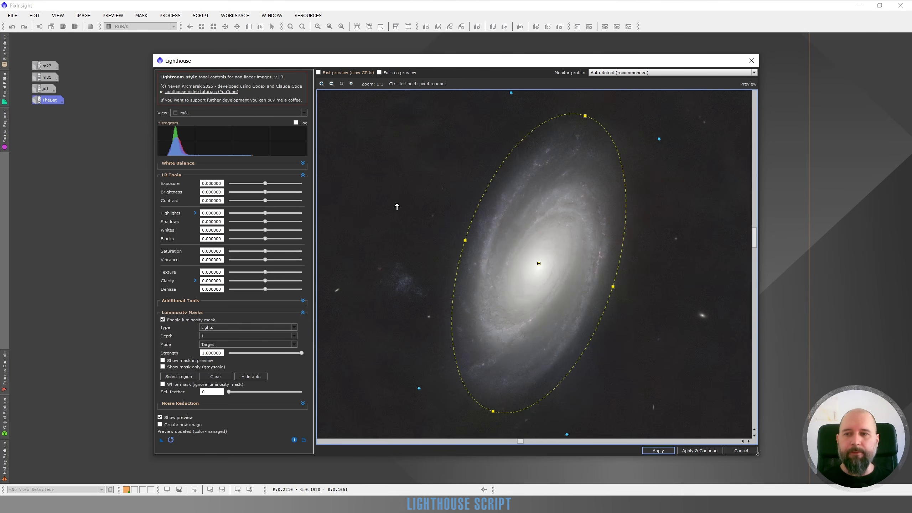
click(251, 377)
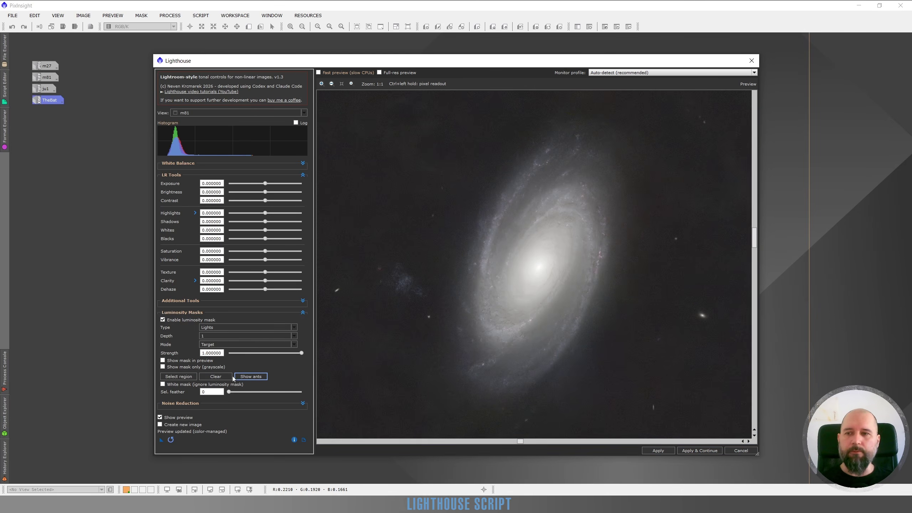
Display only the grayscale mask, set its selection feather to 26 and depth to 2, and return to the colour preview.
click(189, 367)
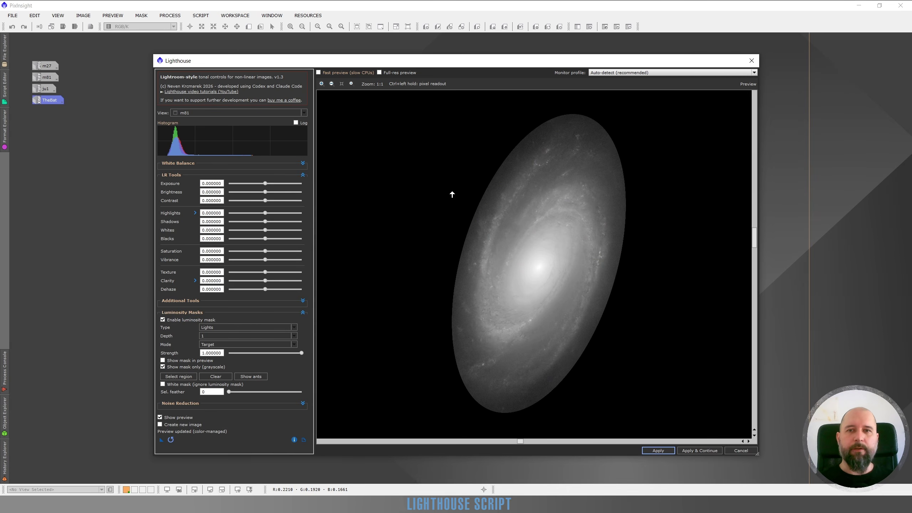
click(240, 392)
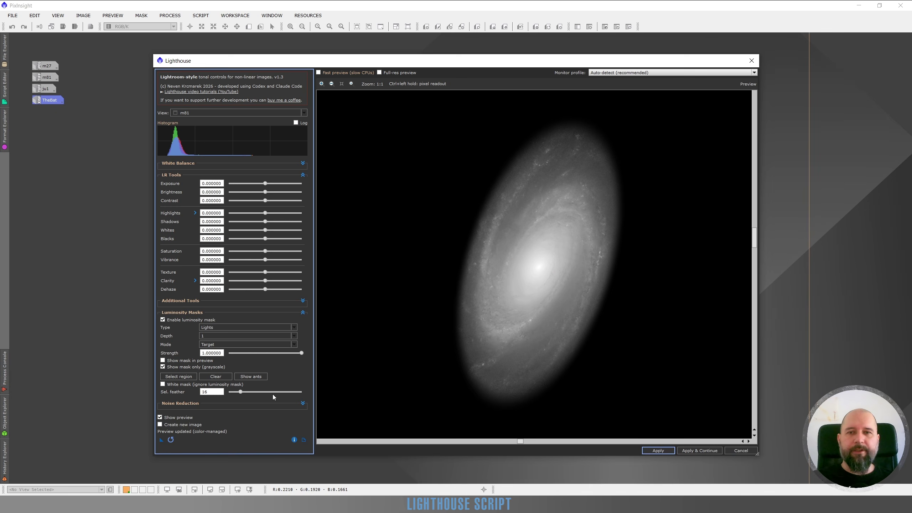
click(248, 392)
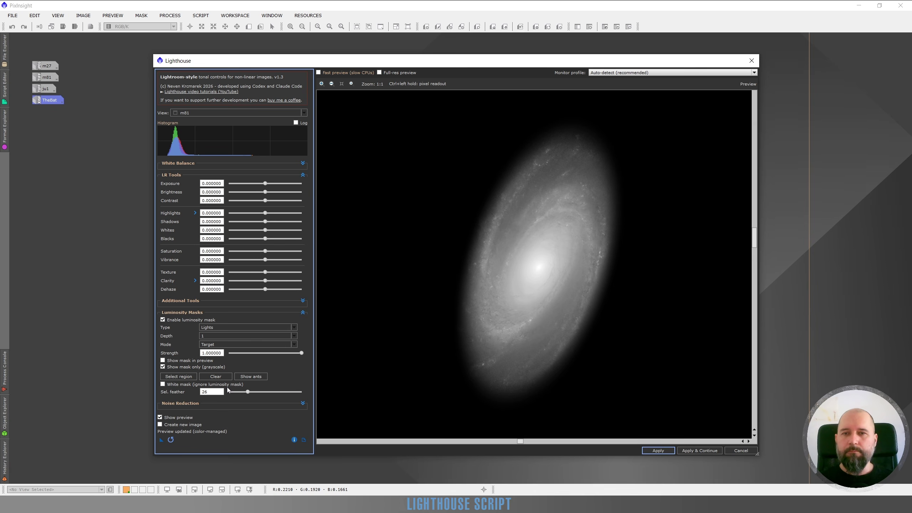
click(211, 338)
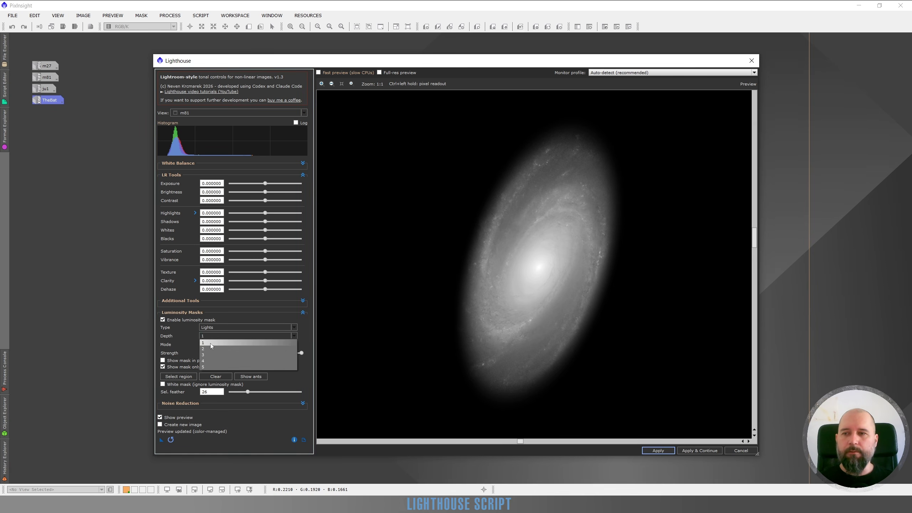
click(209, 348)
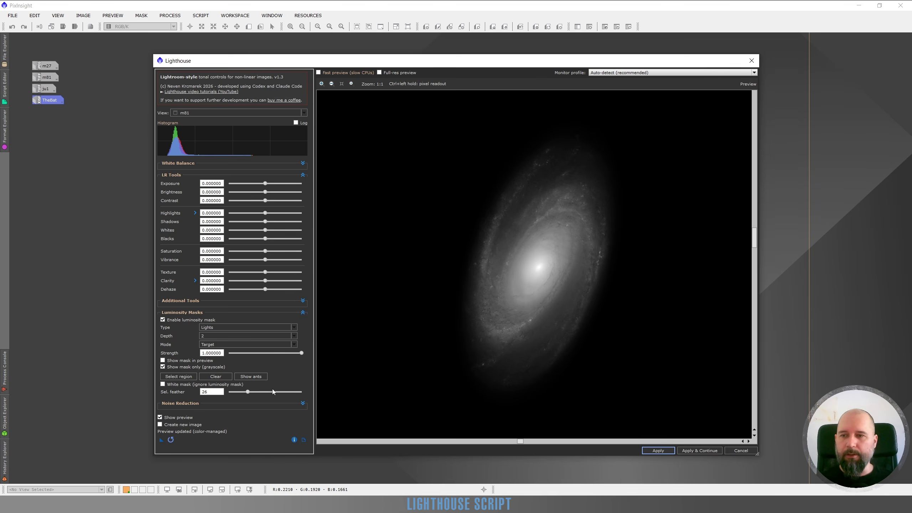
click(163, 367)
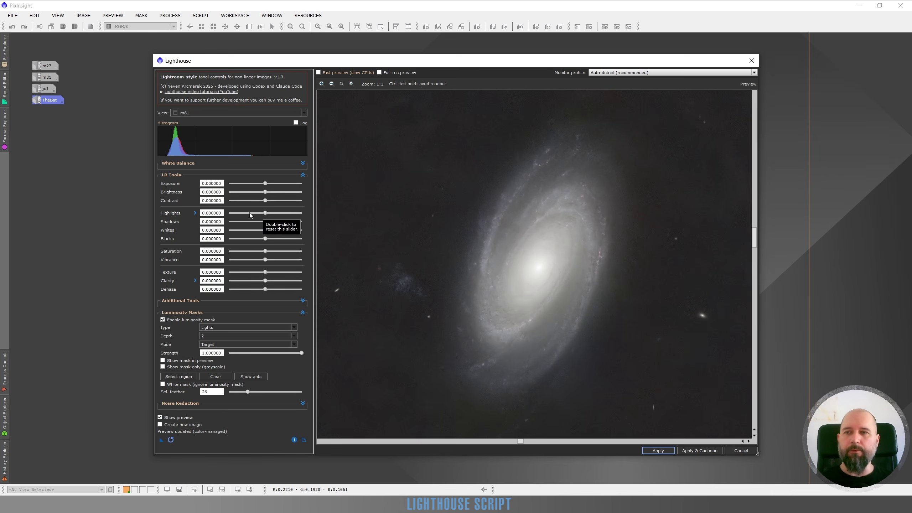
Set Highlights to -0.62, Contrast to 0.24, Saturation to 0.54, Vibrance to 0.66, and Clarity to 0.28 with a Clarity Radius of 3.
click(250, 213)
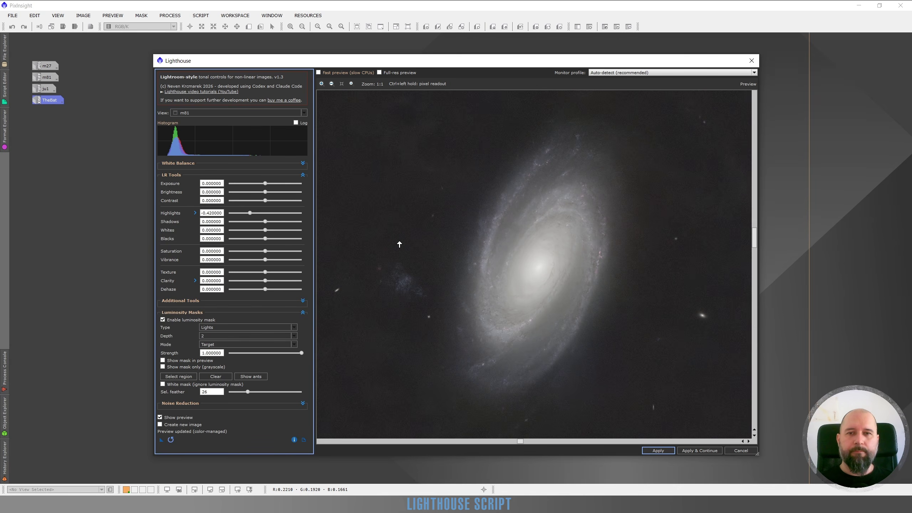
click(285, 253)
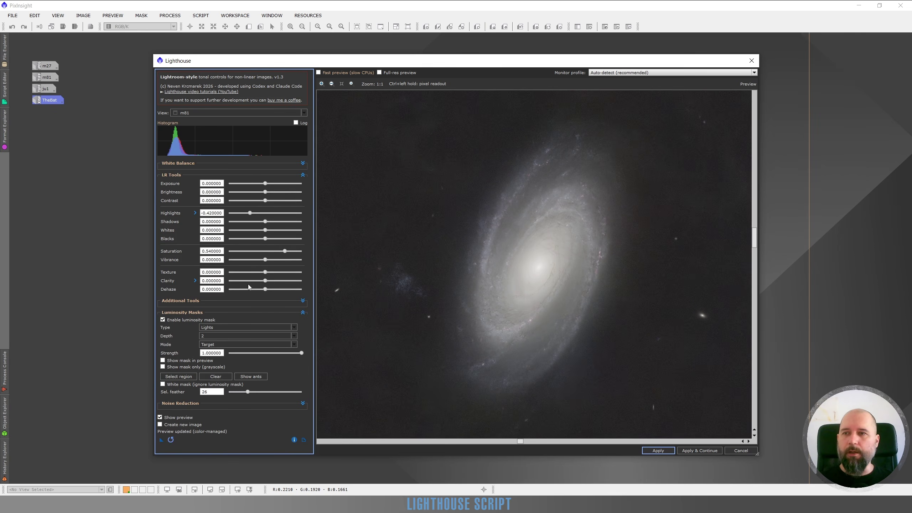
click(195, 281)
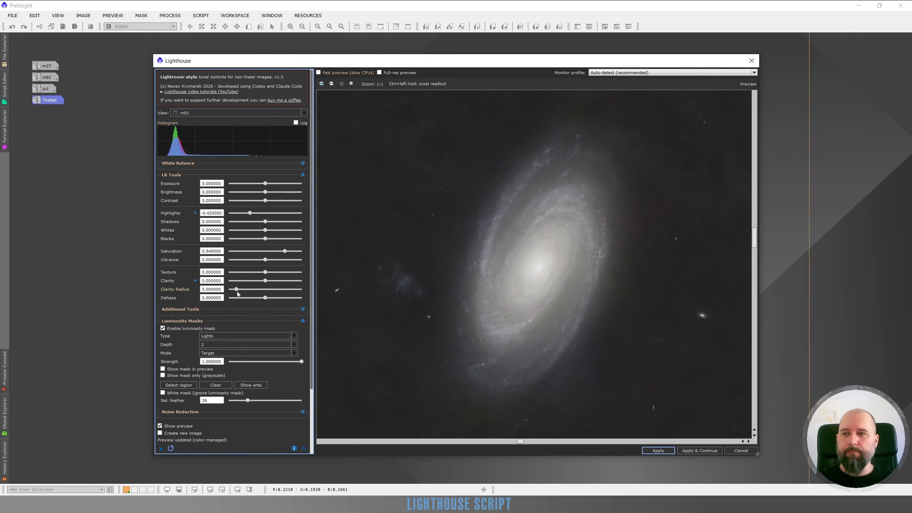
click(232, 292)
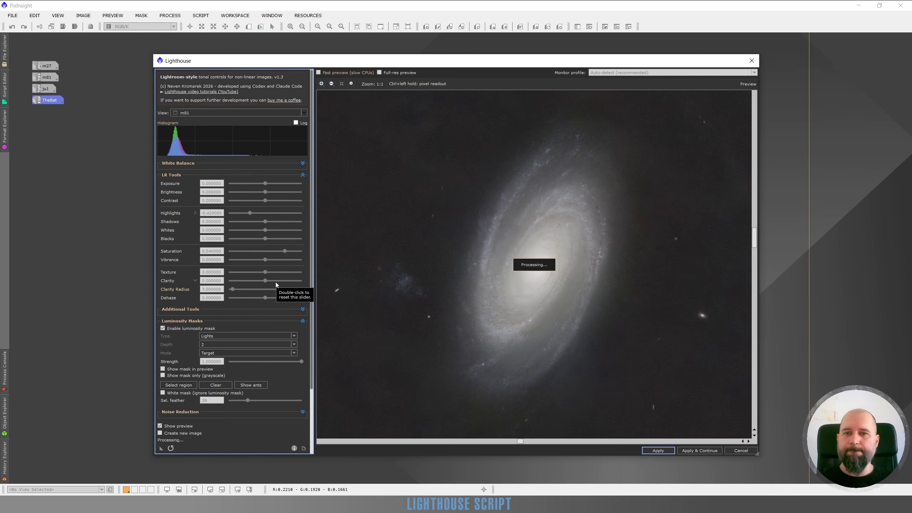
click(276, 284)
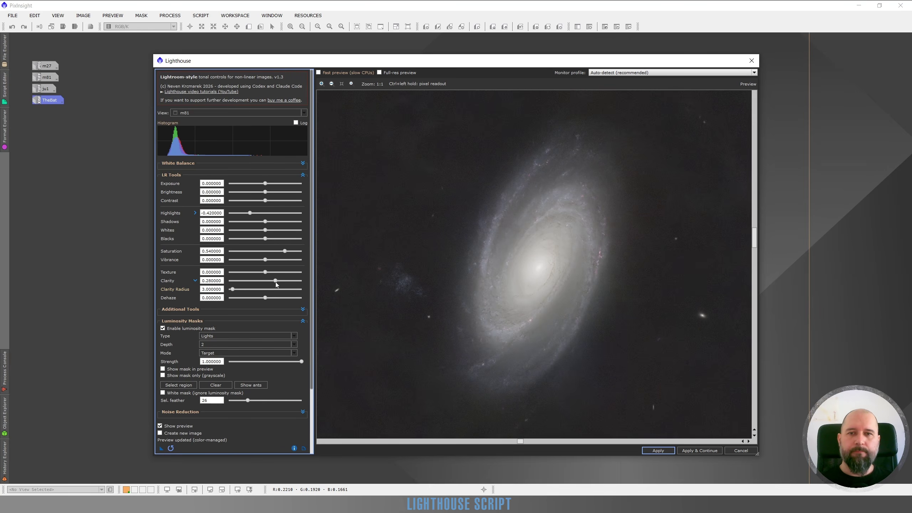
click(242, 214)
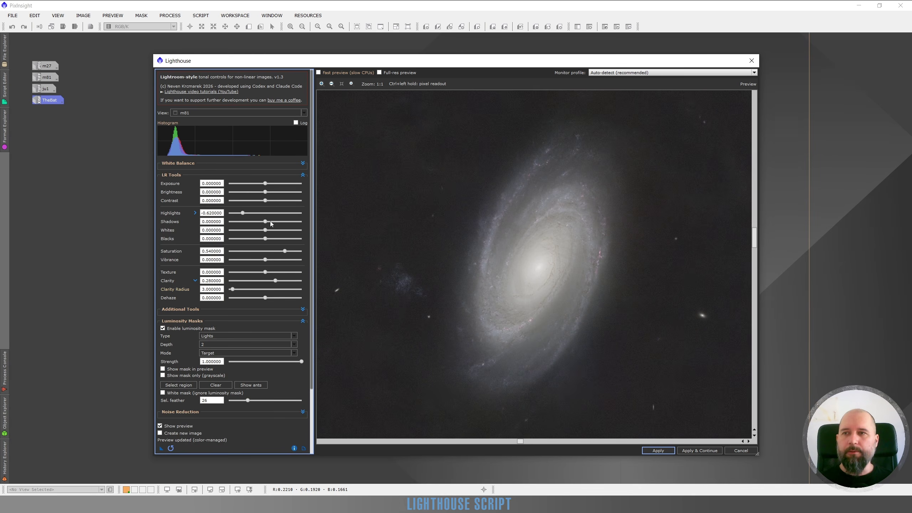
click(274, 200)
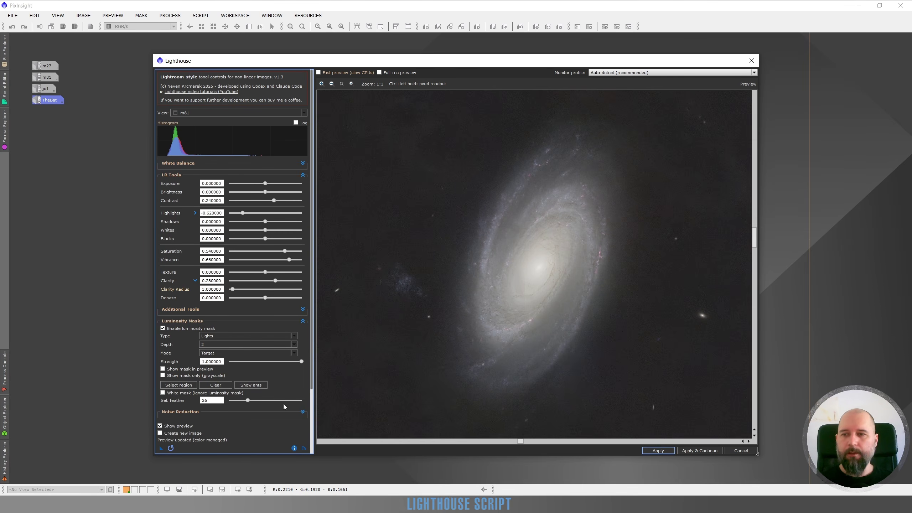
Compare the original galaxy with the adjusted preview, and inspect the dust detail around the core up close.
click(160, 427)
click(160, 426)
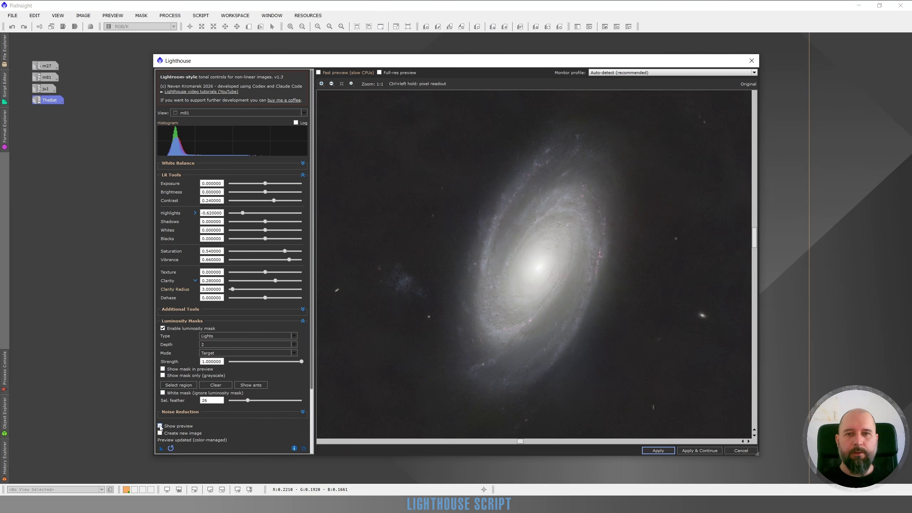
scroll(539, 276, up, 1)
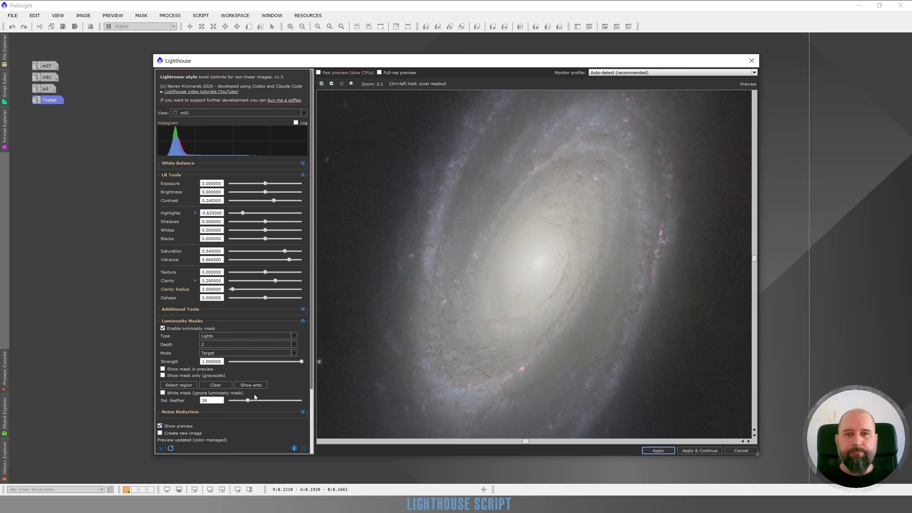
click(488, 268)
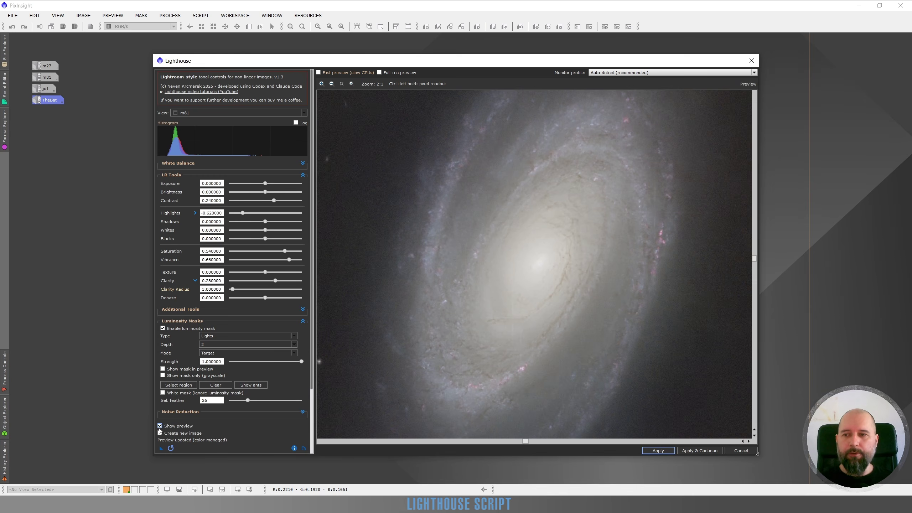
click(451, 352)
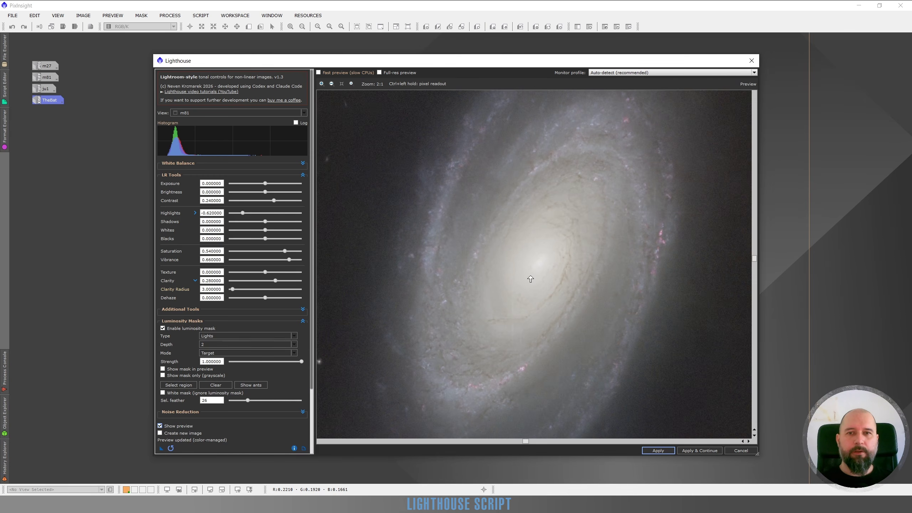
scroll(548, 256, up, 1)
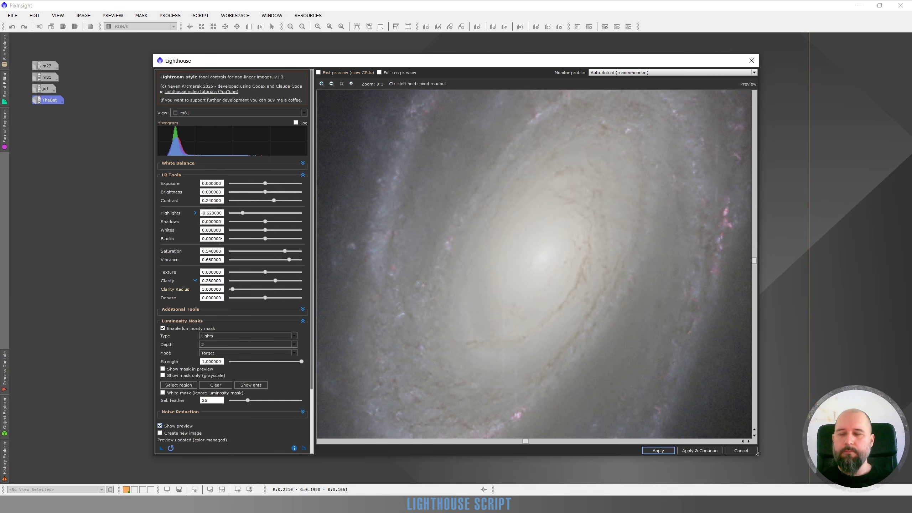
Expand the Highlights options, try SC Protection at 1 before returning it to 0, and set HL Recovery to 0.6.
click(195, 213)
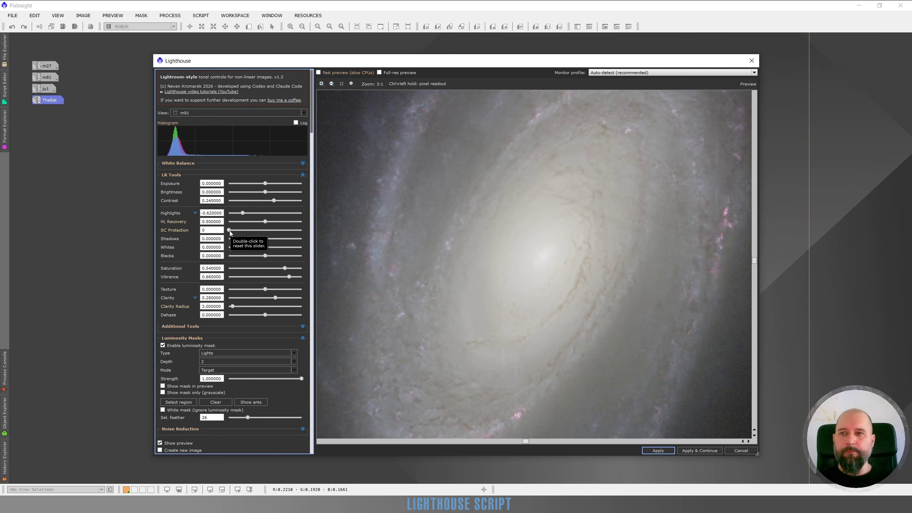
drag(229, 231, 230, 231)
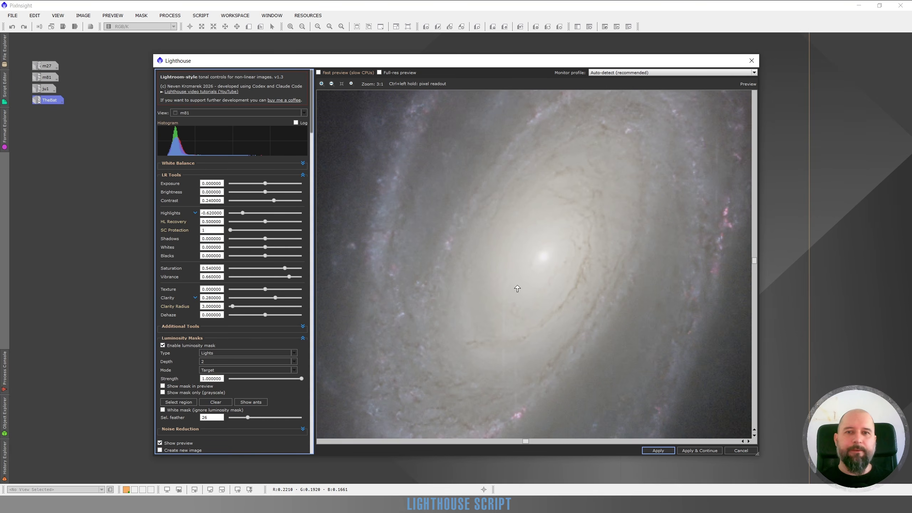
drag(230, 230, 226, 234)
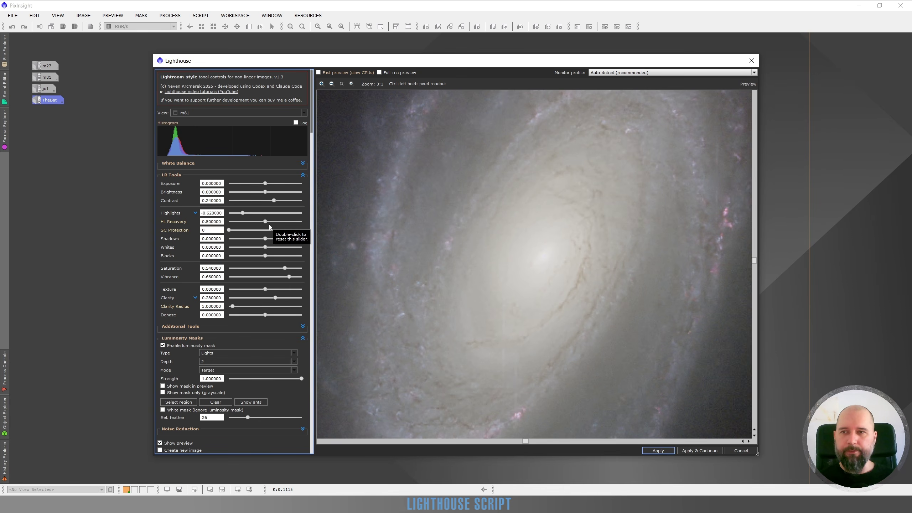
drag(269, 224, 274, 221)
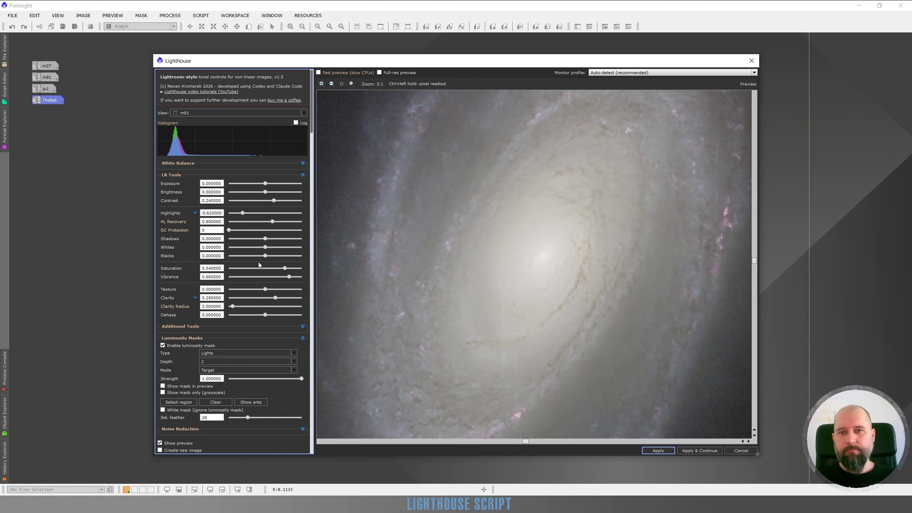
Compare the magnified galaxy core before and after the adjustments by toggling the preview twice.
click(160, 443)
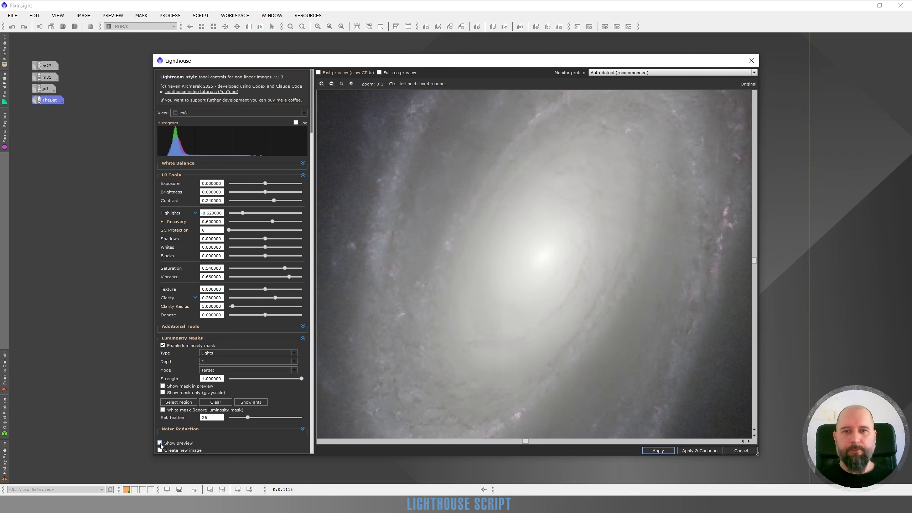
click(161, 443)
click(160, 444)
click(160, 443)
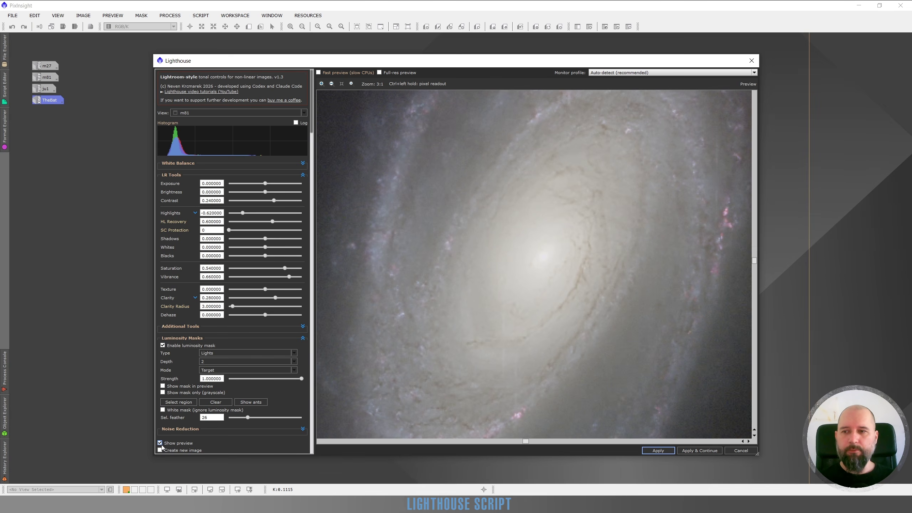
Raise Saturation to 0.84 and switch the selection to a white mask, checking it in the grayscale mask view.
click(295, 269)
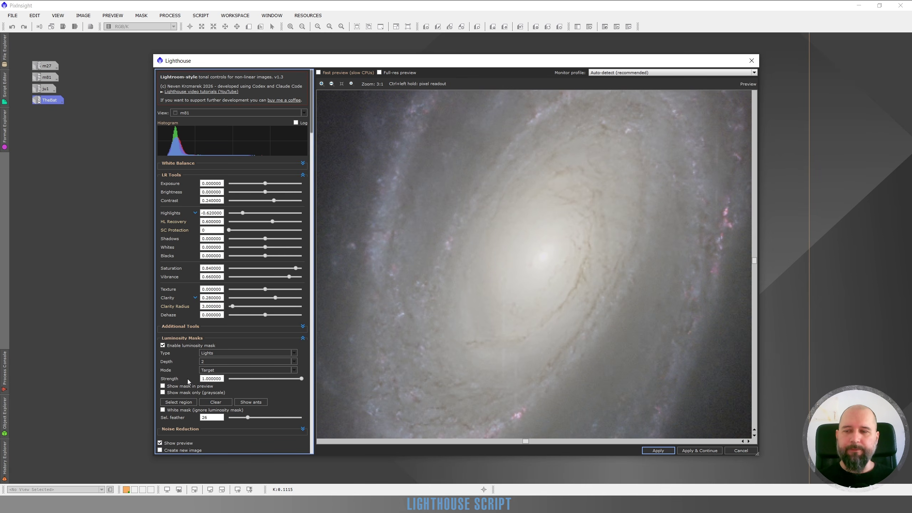
click(163, 393)
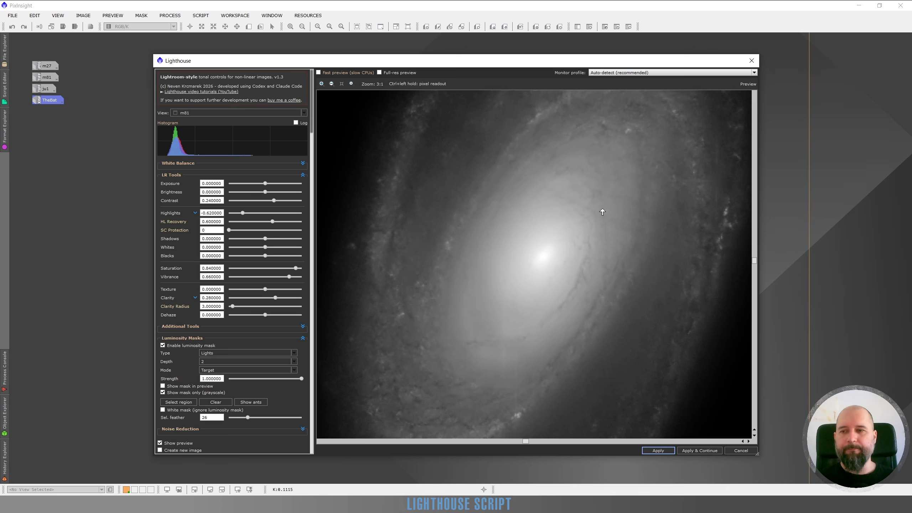
click(163, 411)
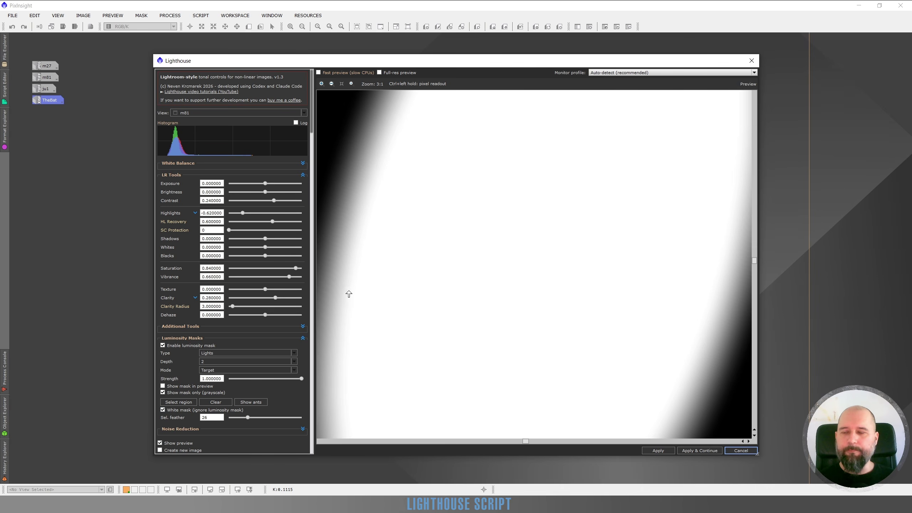
click(163, 392)
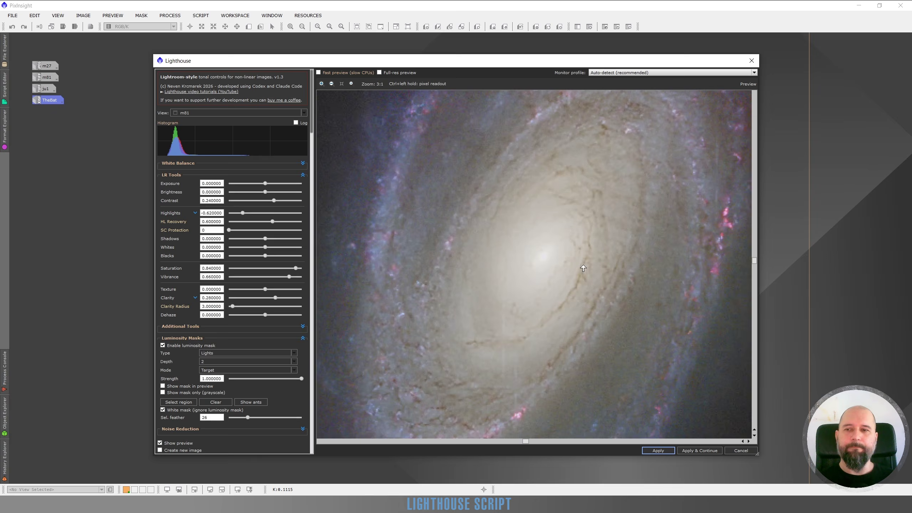
Try a selection feather of 58 on the white mask while viewing the whole galaxy, and settle on 45.
scroll(554, 279, down, 1)
scroll(555, 279, down, 2)
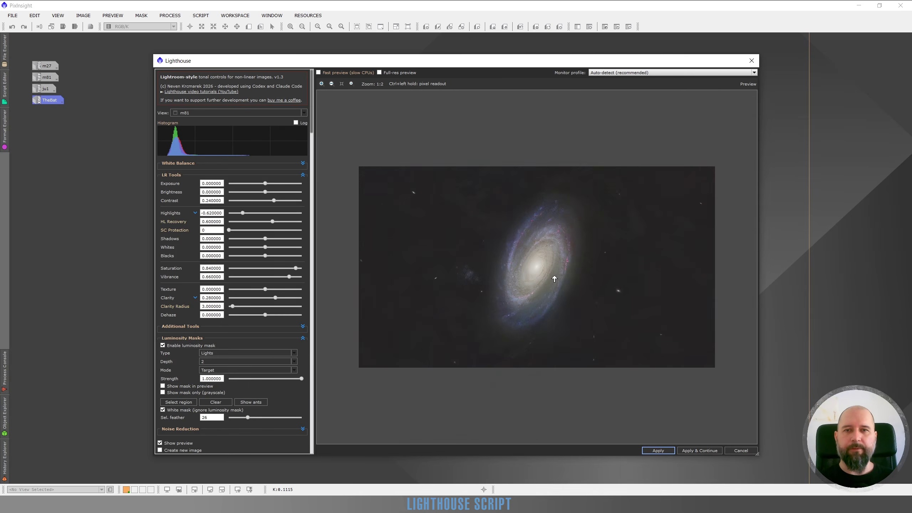
scroll(554, 279, up, 1)
scroll(498, 266, up, 1)
scroll(498, 266, down, 1)
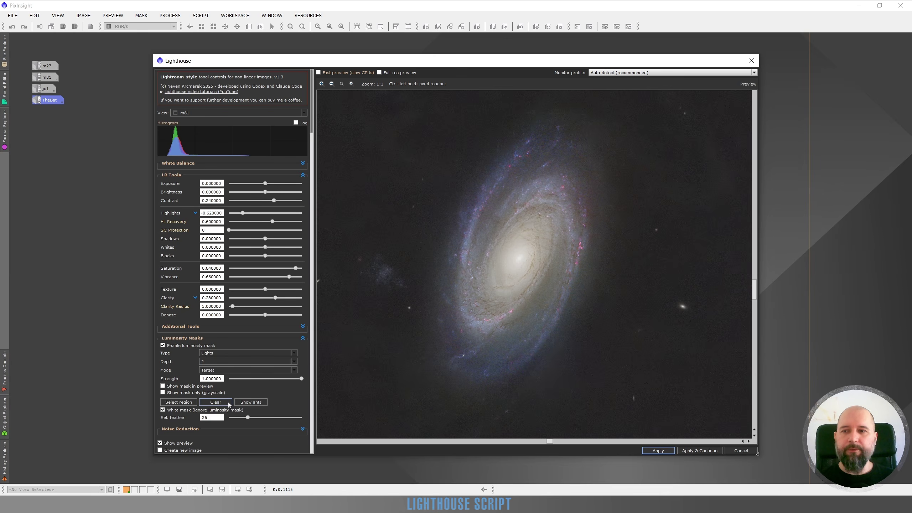
click(271, 418)
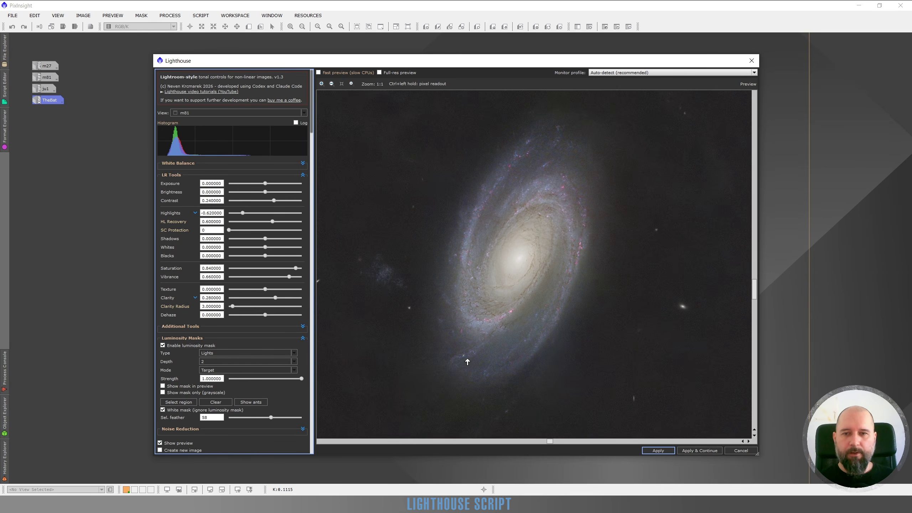
click(261, 418)
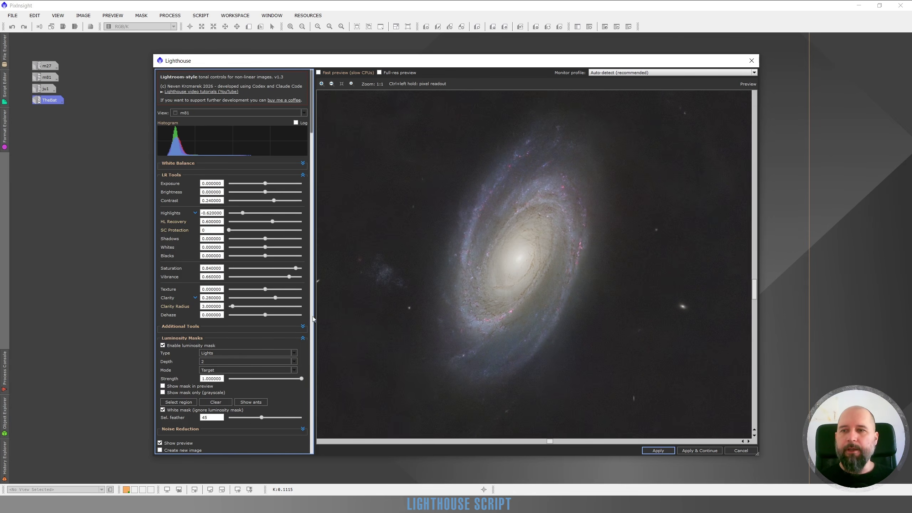
Lower Saturation to 0.66 and compare the galaxy with and without the adjustments by repeatedly toggling the preview.
click(289, 269)
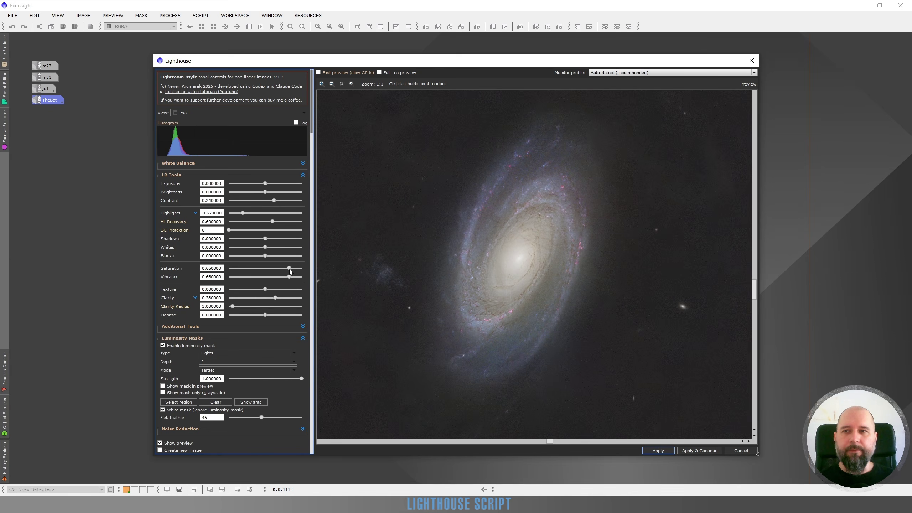
click(160, 443)
click(160, 443)
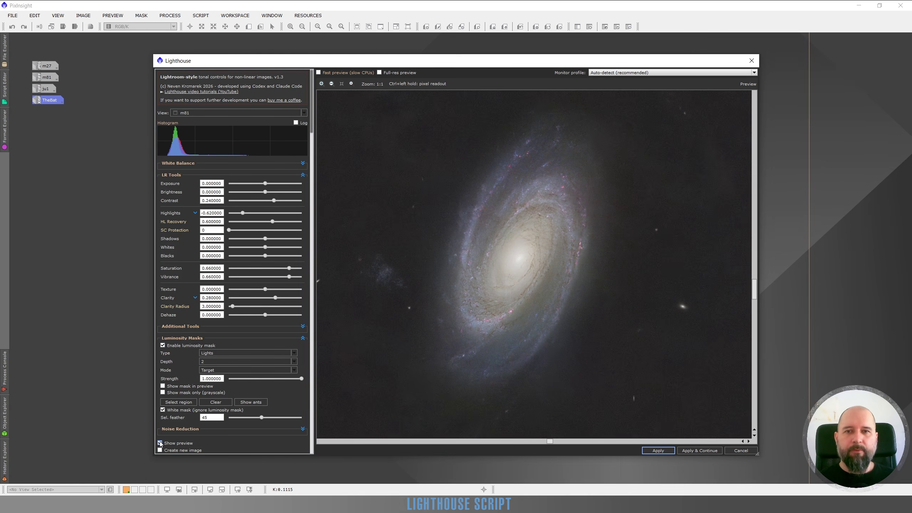
click(160, 443)
click(160, 443)
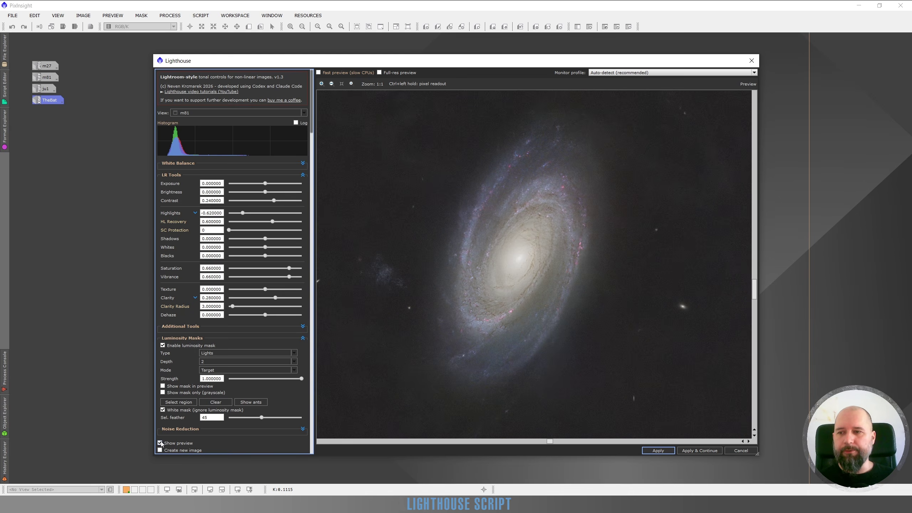
click(160, 443)
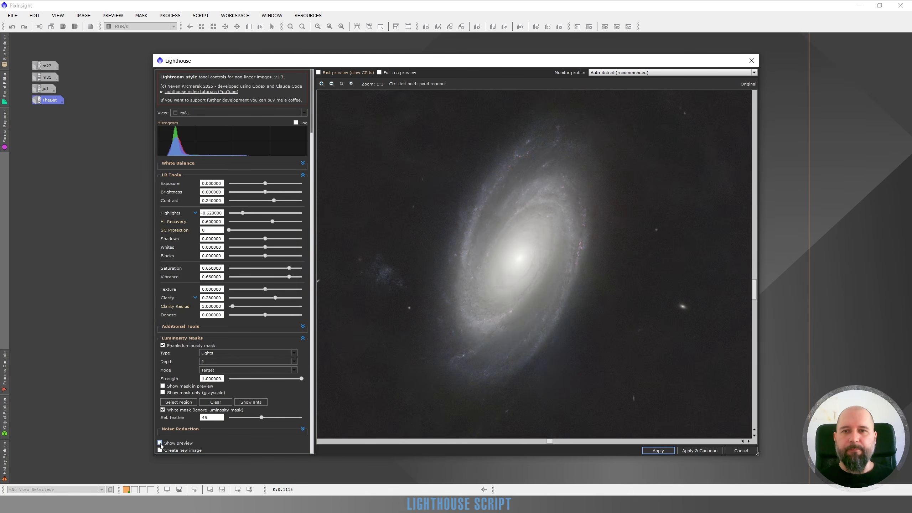
click(161, 444)
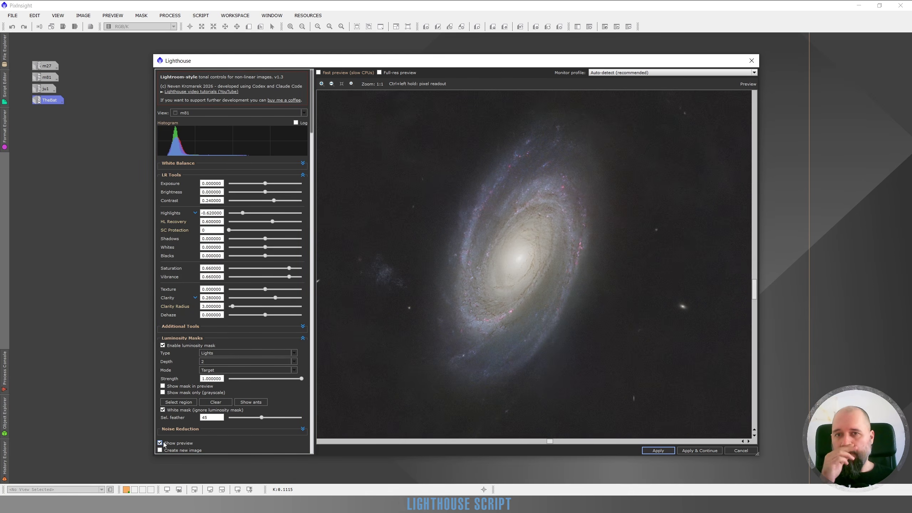
Set the luminosity mask depth to 1, compare the result with and without the white mask, and check the luminosity mask in grayscale.
click(163, 410)
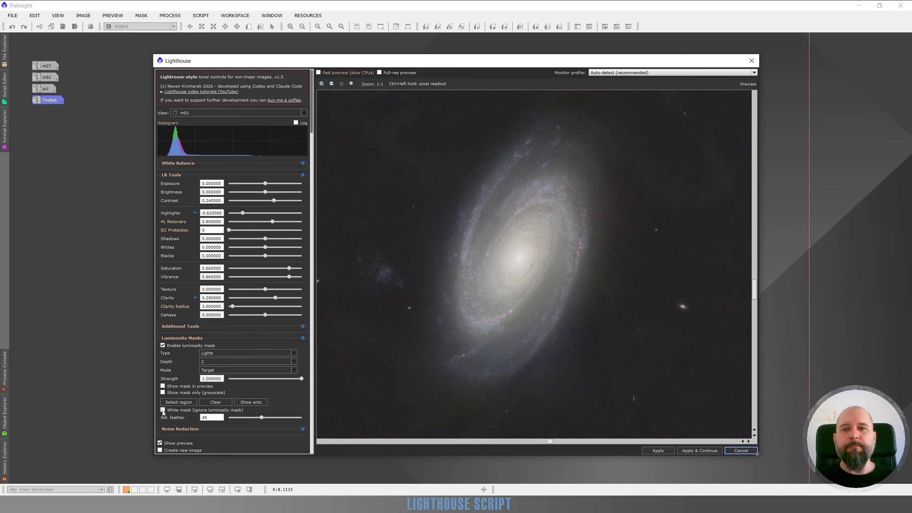
click(214, 363)
click(212, 370)
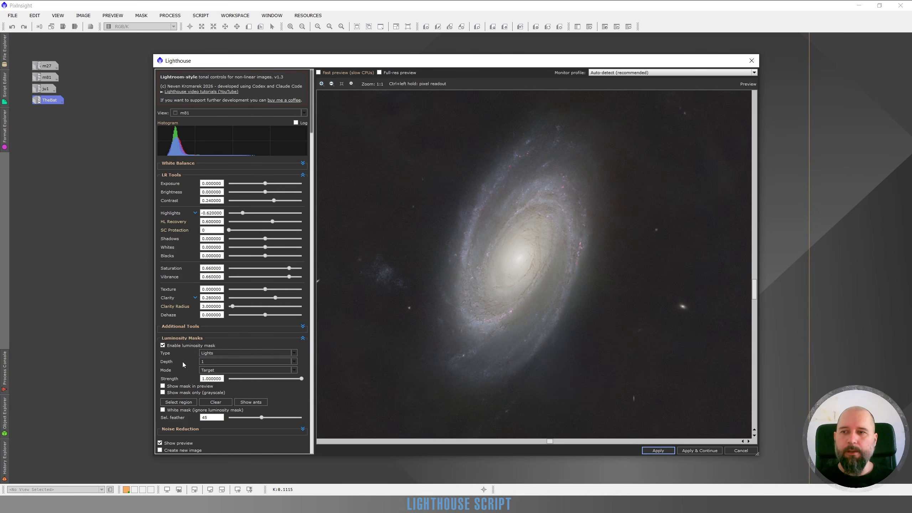
click(163, 410)
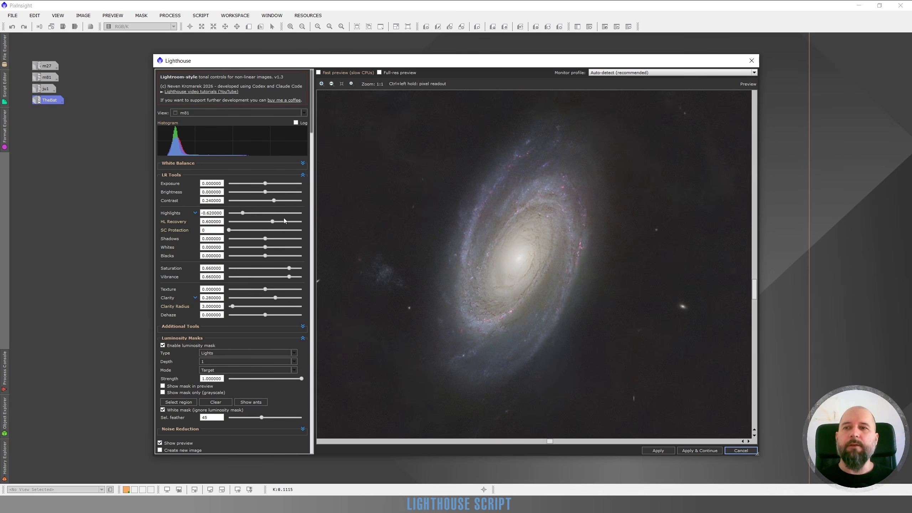
click(162, 410)
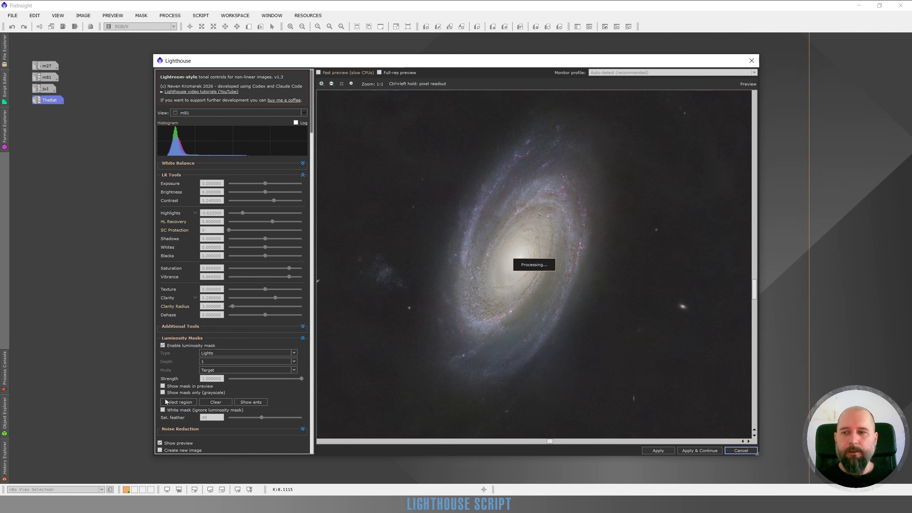
click(162, 393)
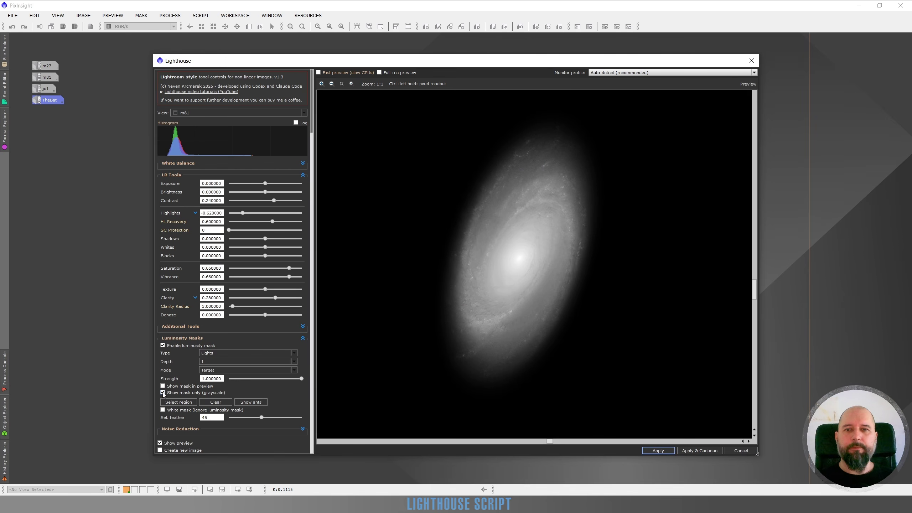
click(163, 392)
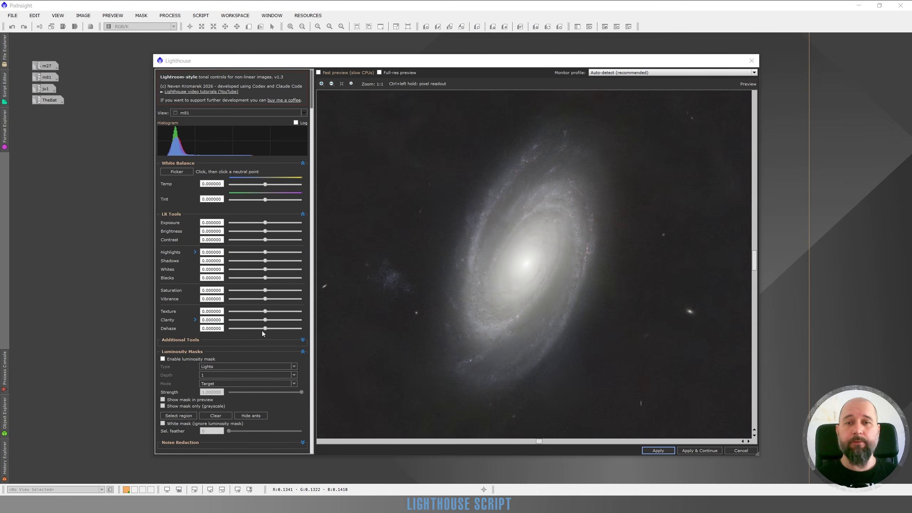
Enable the luminosity mask and draw an elliptical selection region, rotated, lengthened and repositioned to enclose the whole galaxy.
click(180, 419)
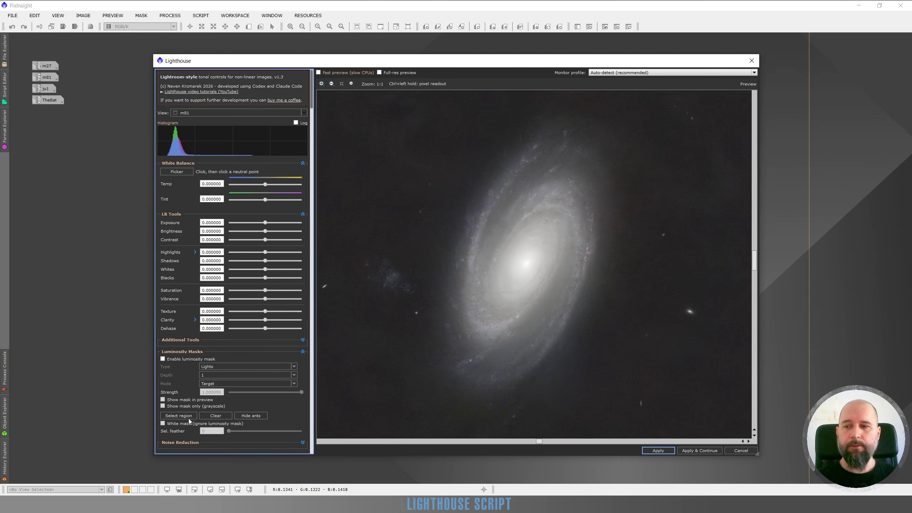
click(163, 358)
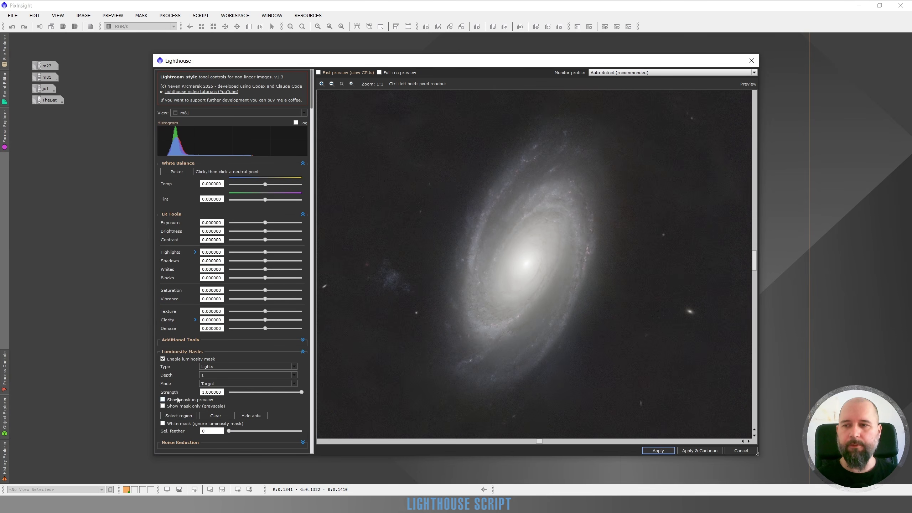
click(182, 417)
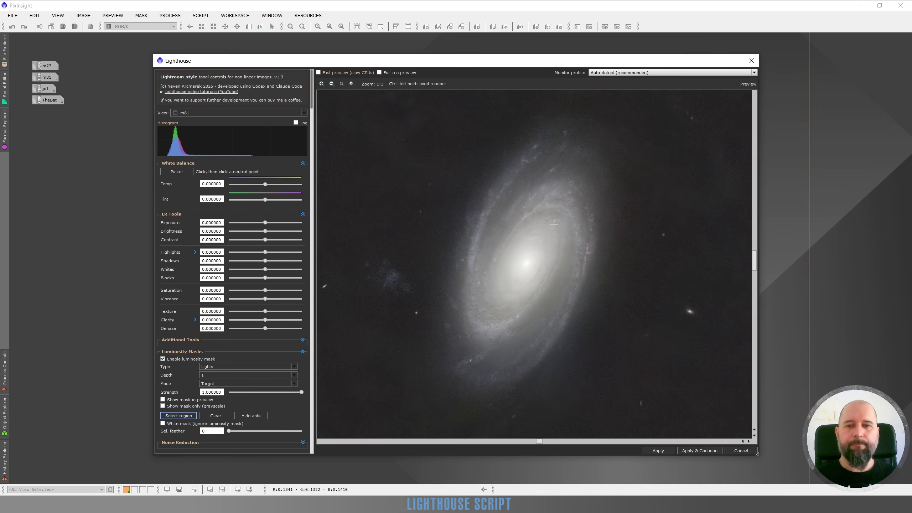
drag(599, 139, 428, 410)
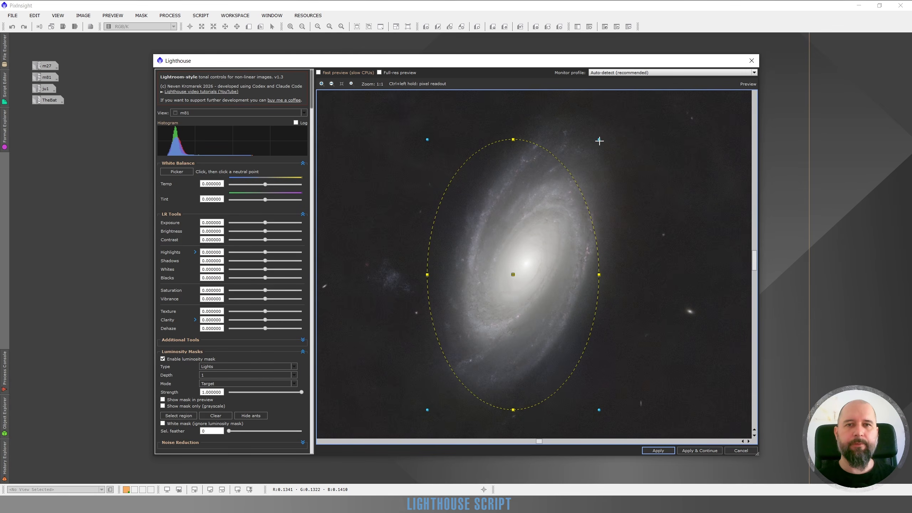
drag(599, 139, 637, 175)
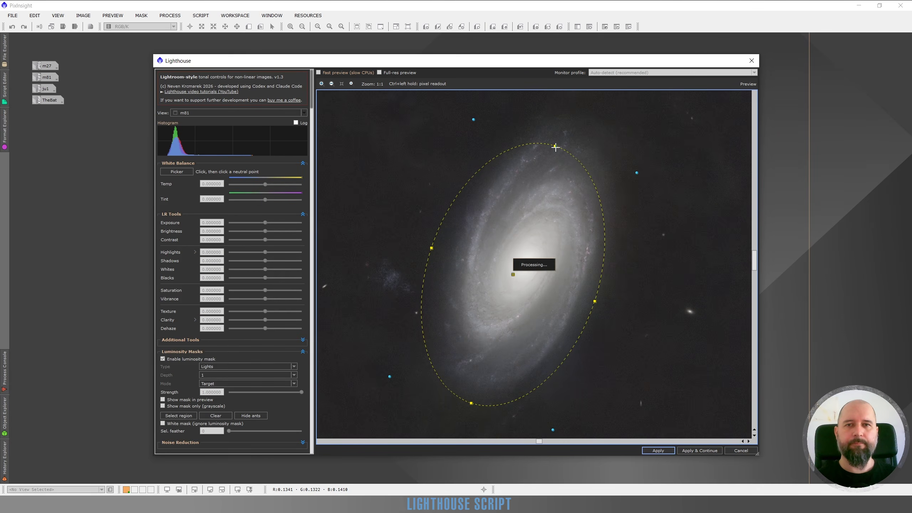
drag(555, 145, 567, 115)
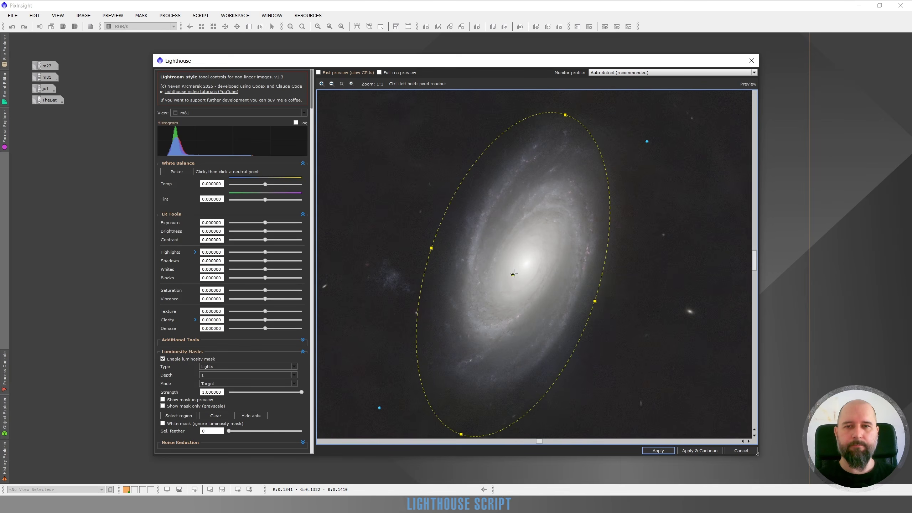
drag(513, 274, 524, 254)
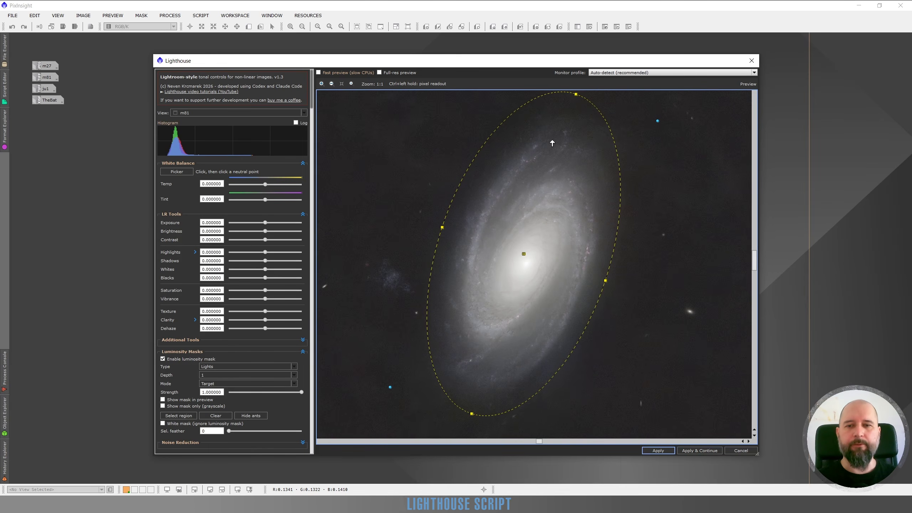
Set the luminosity mask type to Darks with a depth of 2.
click(212, 367)
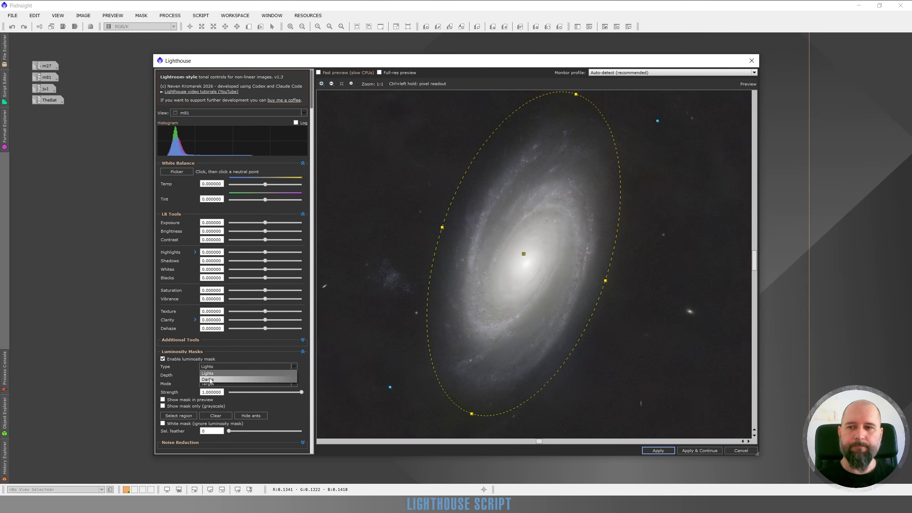
click(204, 383)
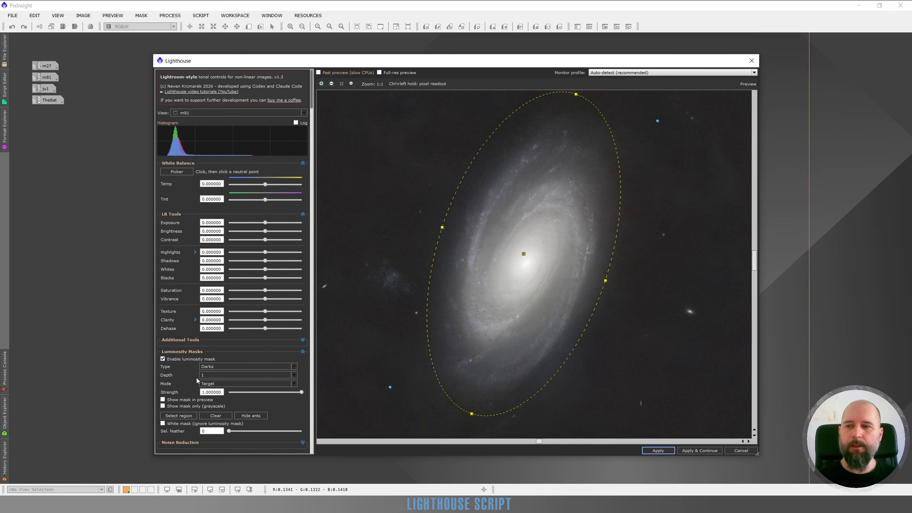
click(211, 375)
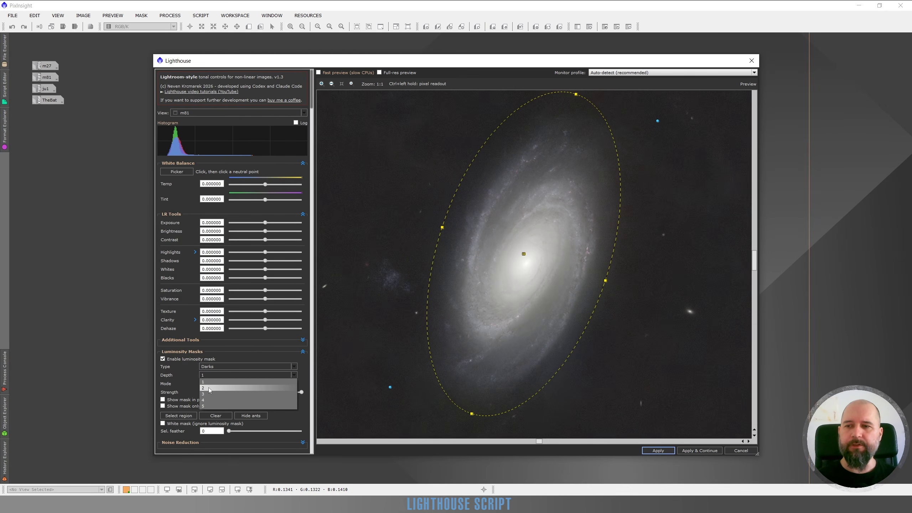
click(210, 389)
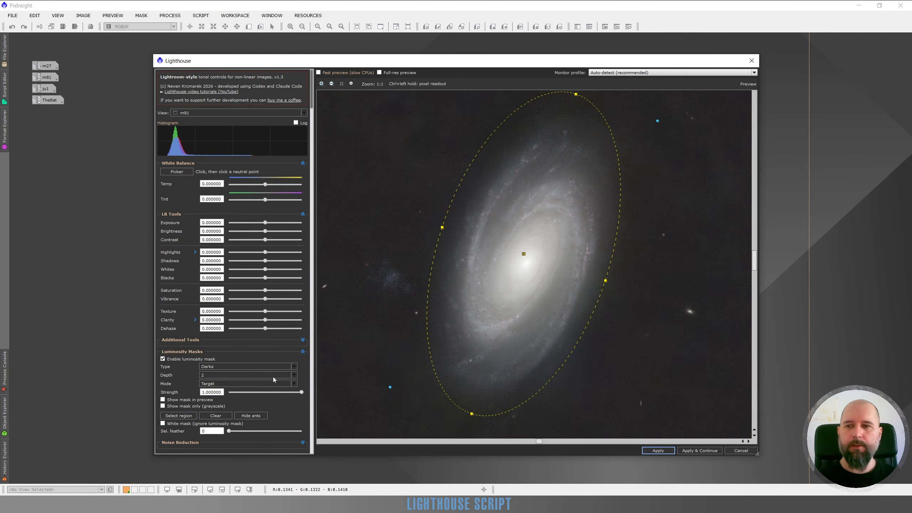
Feather the selection to 29 while viewing the mask in grayscale, and hide the selection outline.
click(163, 405)
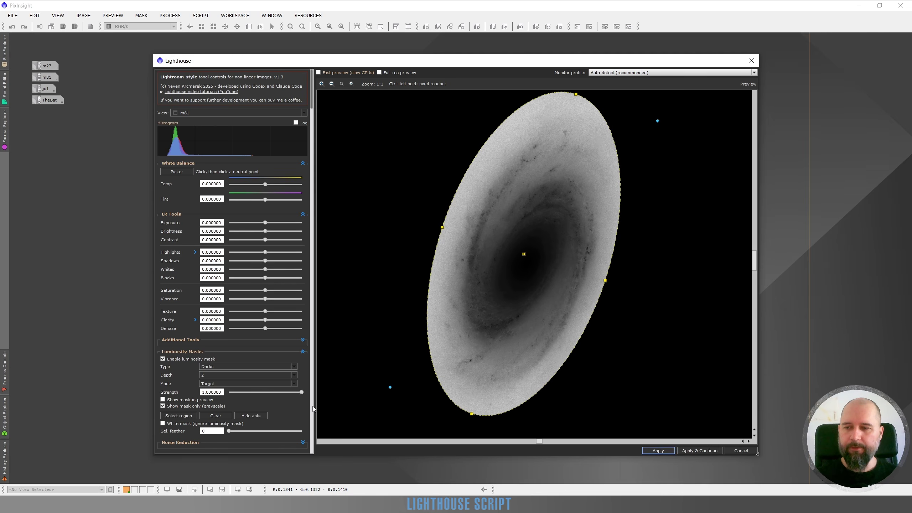
click(247, 431)
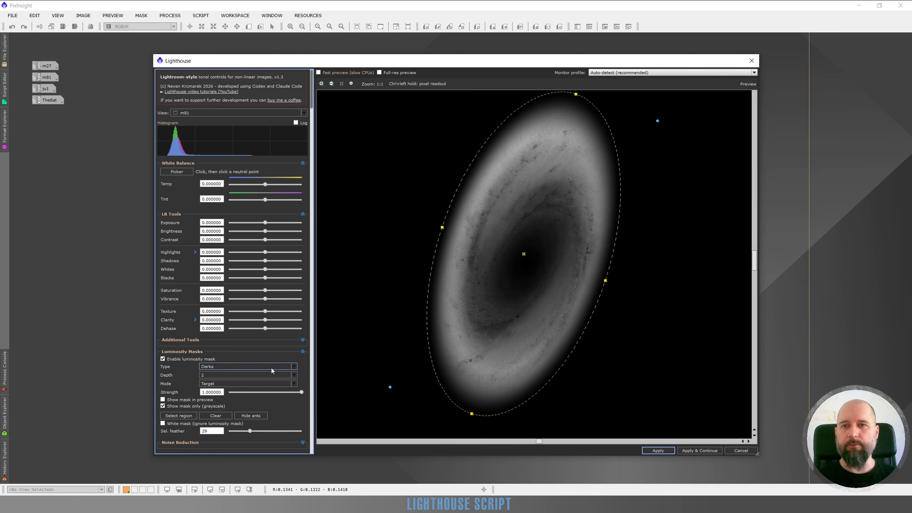
click(251, 416)
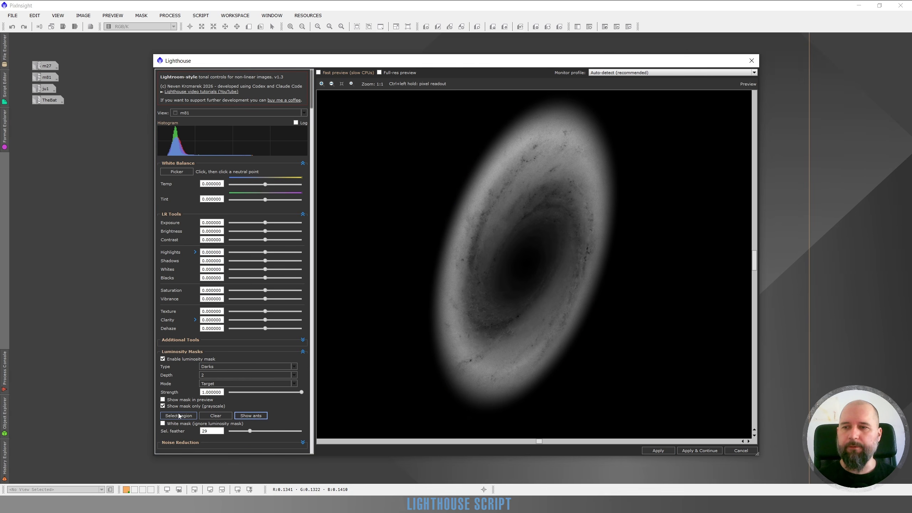
click(163, 406)
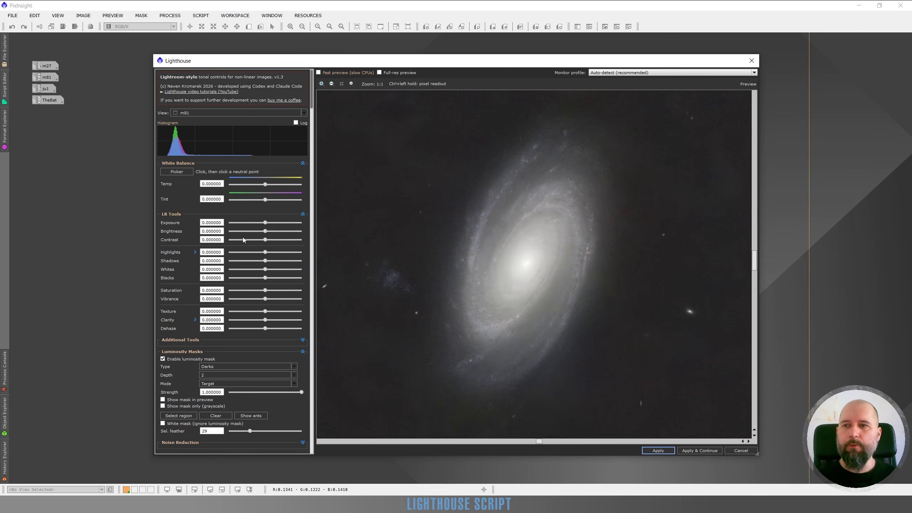
Set Brightness to -0.72 and increase the selection feather to 54.
click(252, 231)
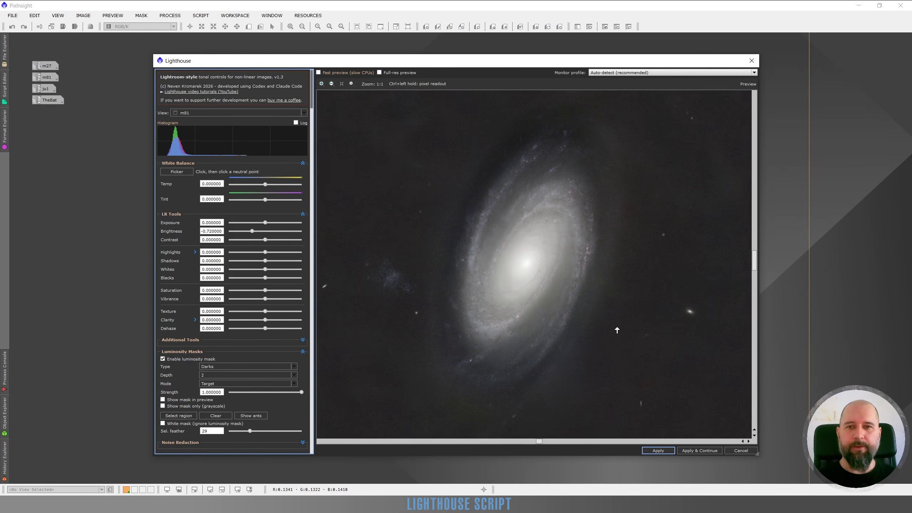
click(268, 431)
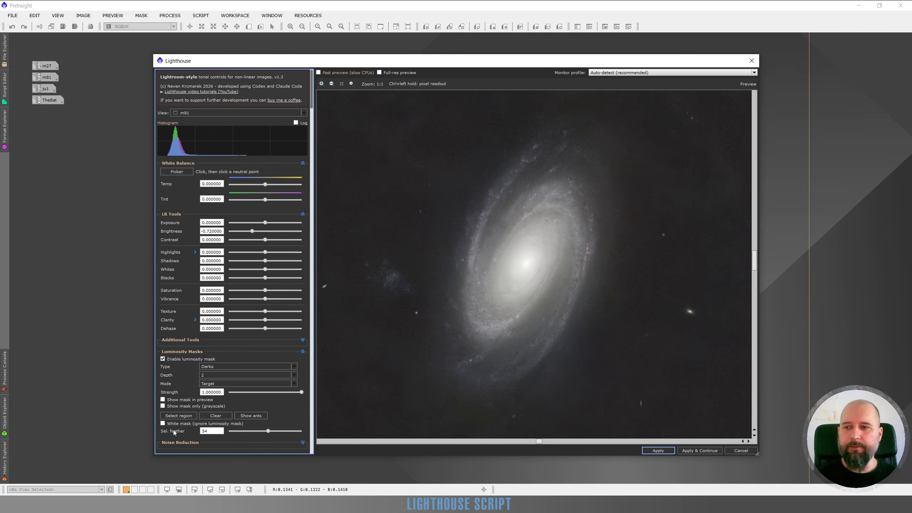
Collapse the White Balance section and compare the galaxy before and after the masked darkening by toggling the preview several times.
click(303, 163)
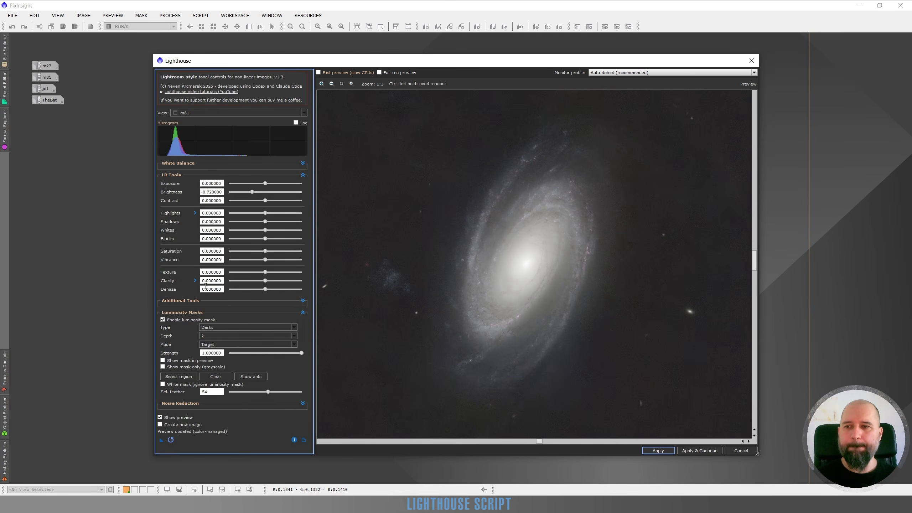
click(160, 418)
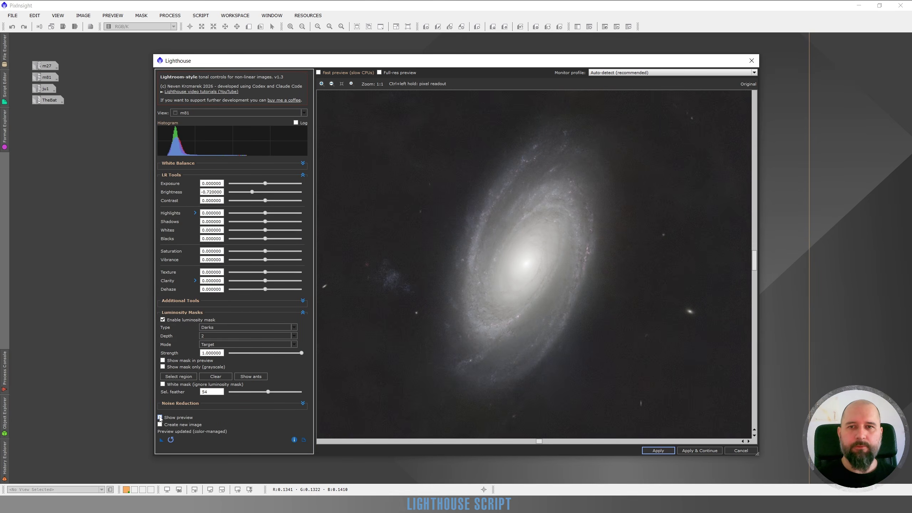
click(160, 417)
click(160, 418)
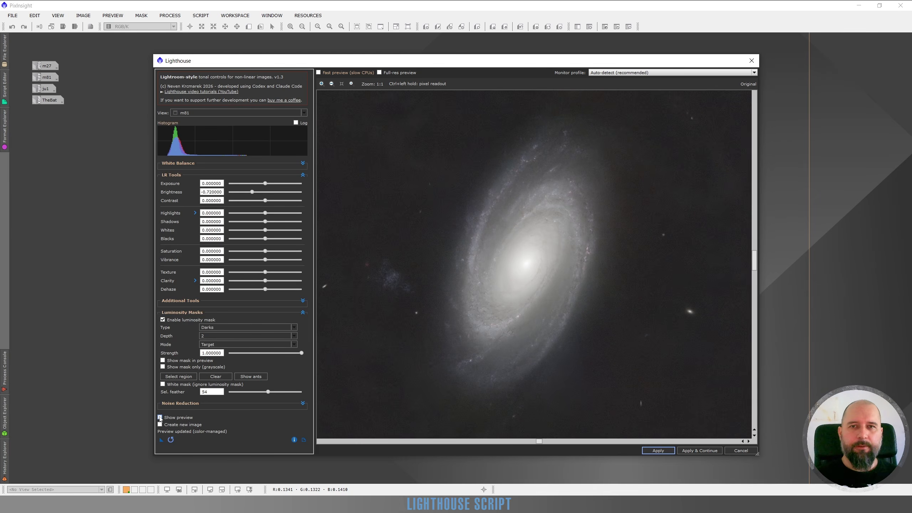
click(160, 418)
click(160, 418)
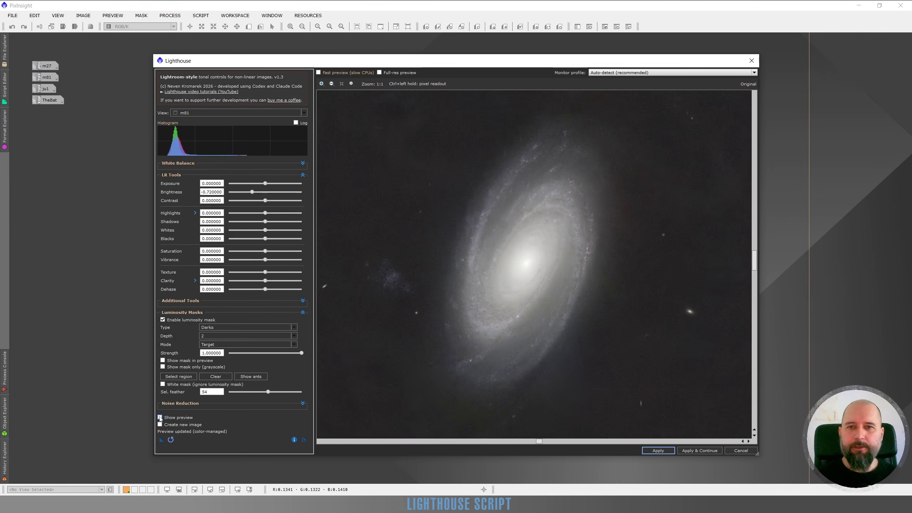
click(160, 418)
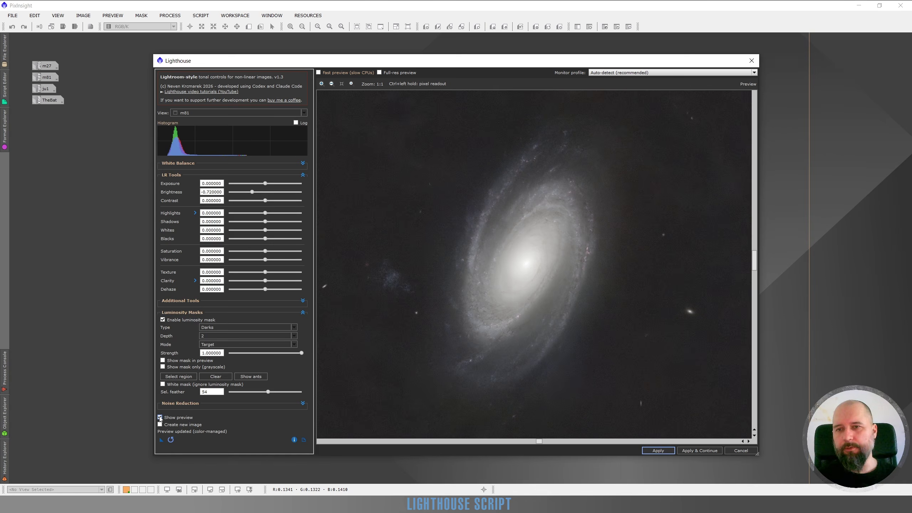
click(160, 418)
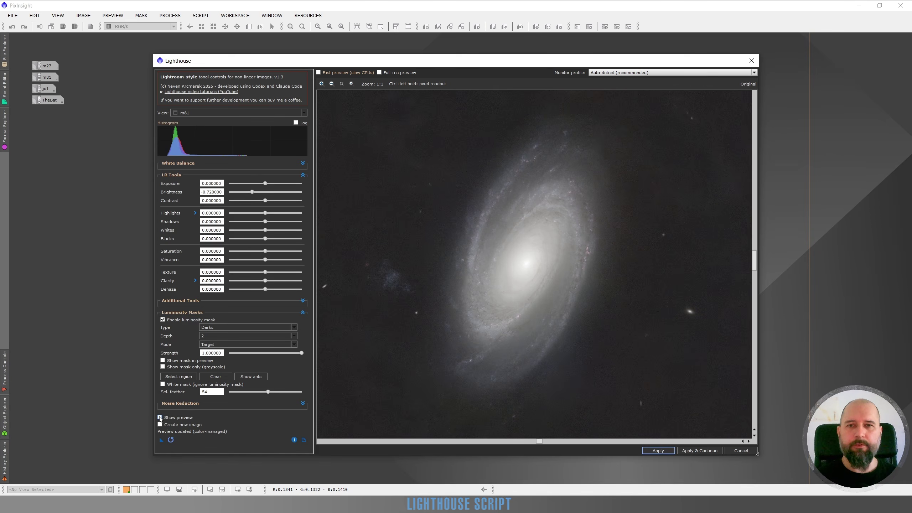
click(160, 418)
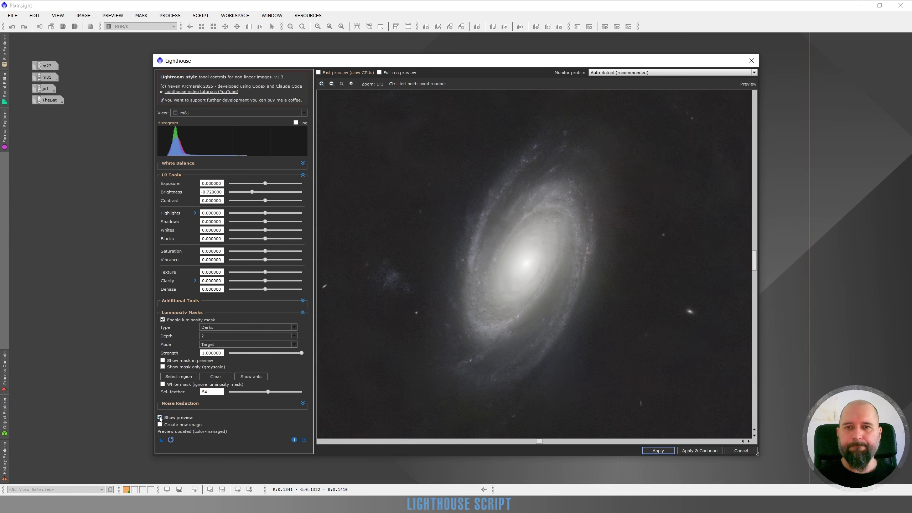
Recheck the masked darkening against the original, and set Blacks to -0.26 and Saturation to -0.36.
click(160, 418)
click(160, 417)
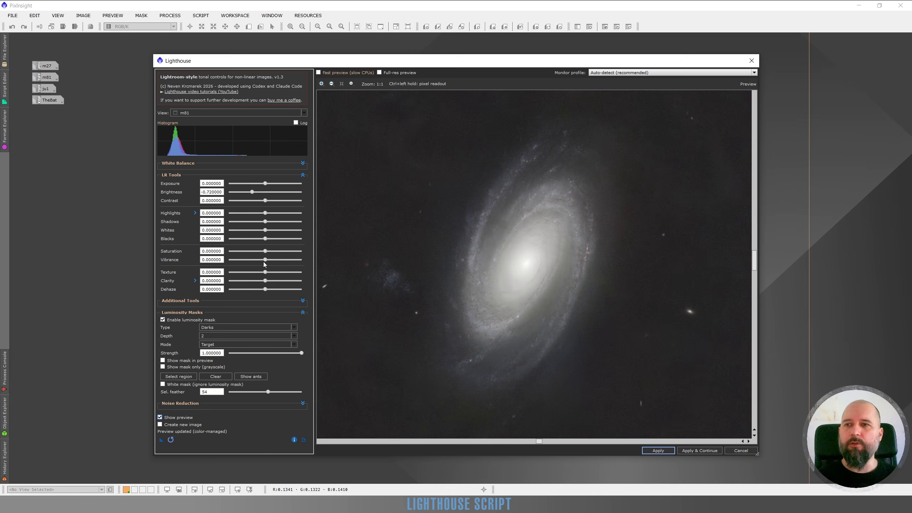
click(256, 239)
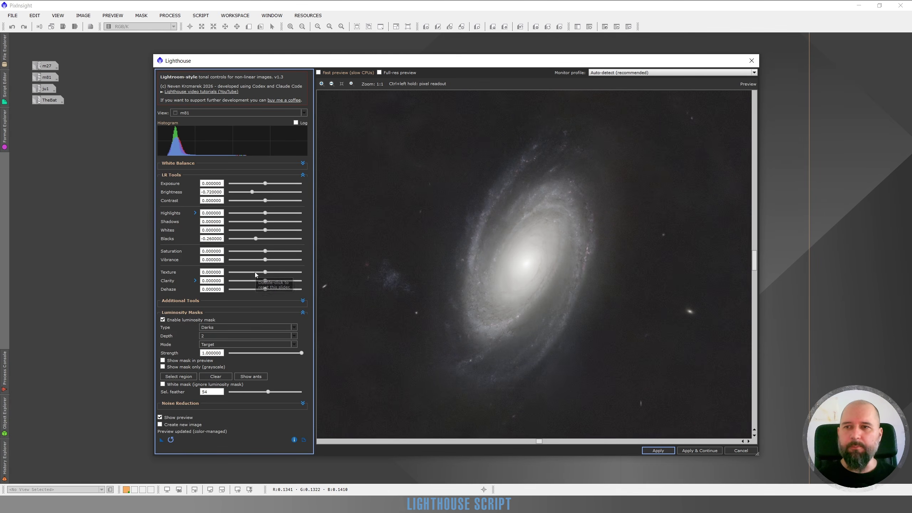
click(253, 251)
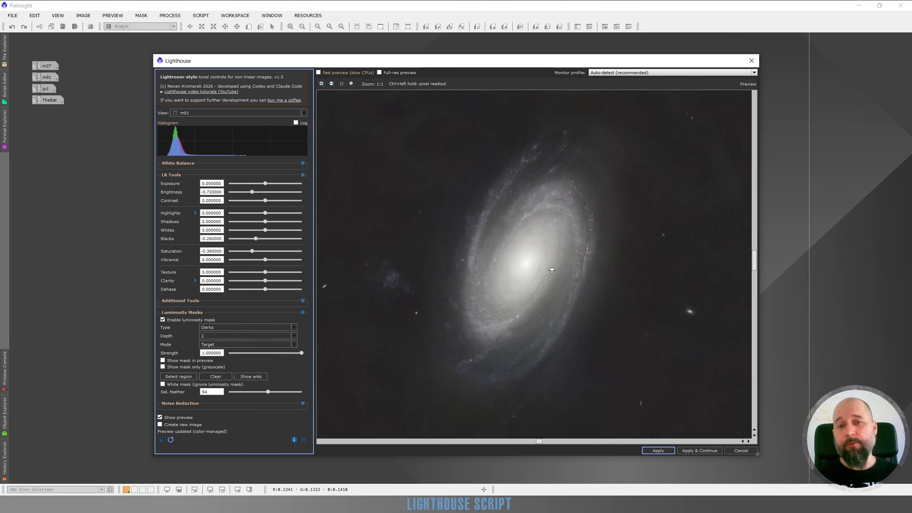
Compare the galaxy with and without the Blacks and Saturation adjustments at 1:1 and 1:2 zoom by toggling the preview.
click(160, 417)
click(160, 417)
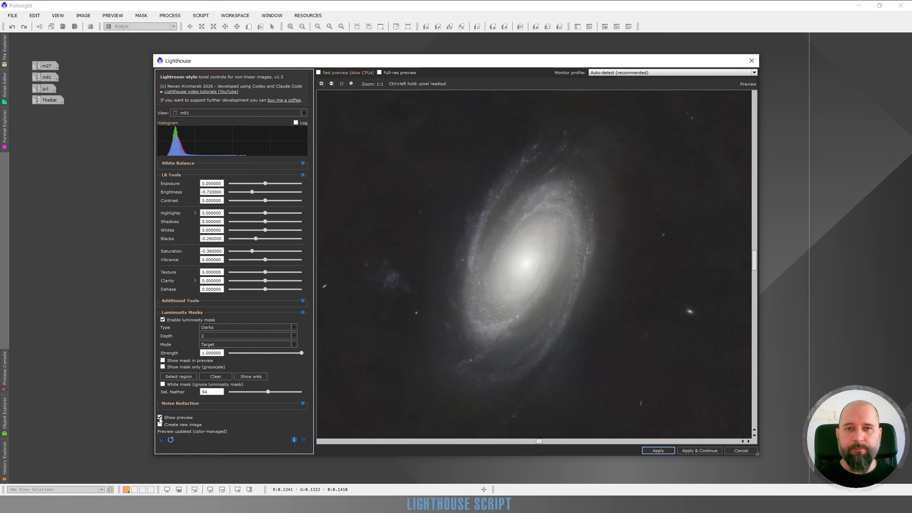
click(160, 417)
click(161, 417)
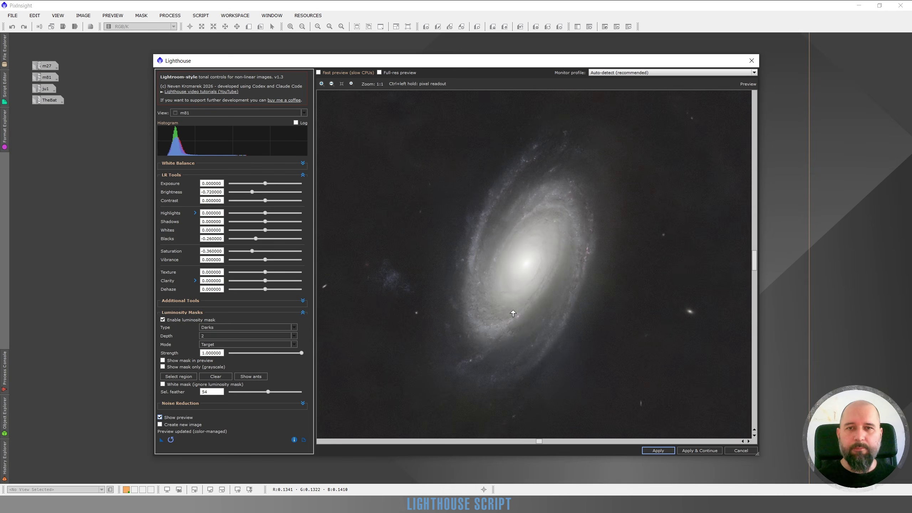
scroll(513, 312, down, 1)
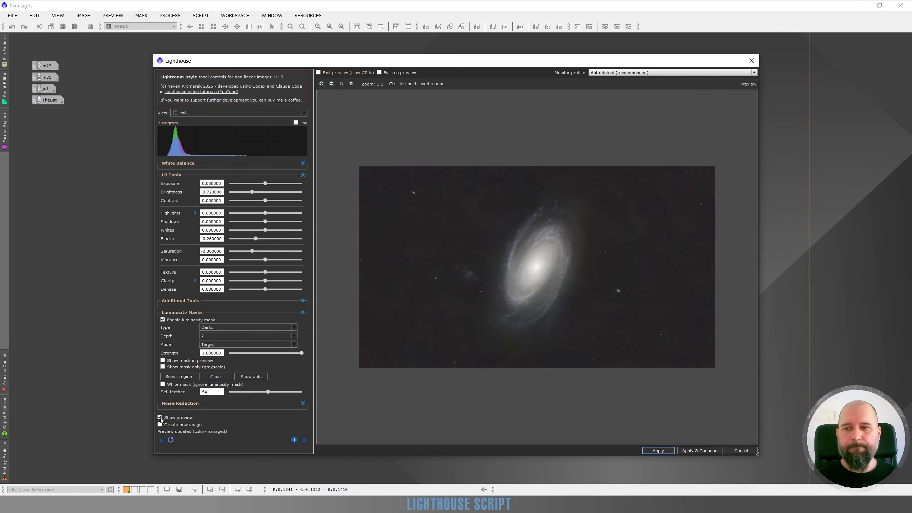
click(161, 416)
click(161, 417)
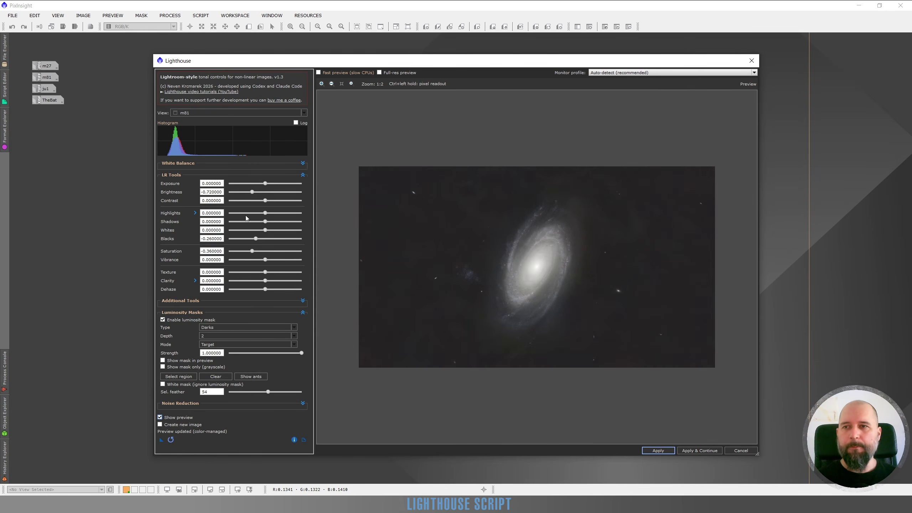
Set Brightness to -0.38 and compare the masked result with the original image.
drag(253, 192, 259, 194)
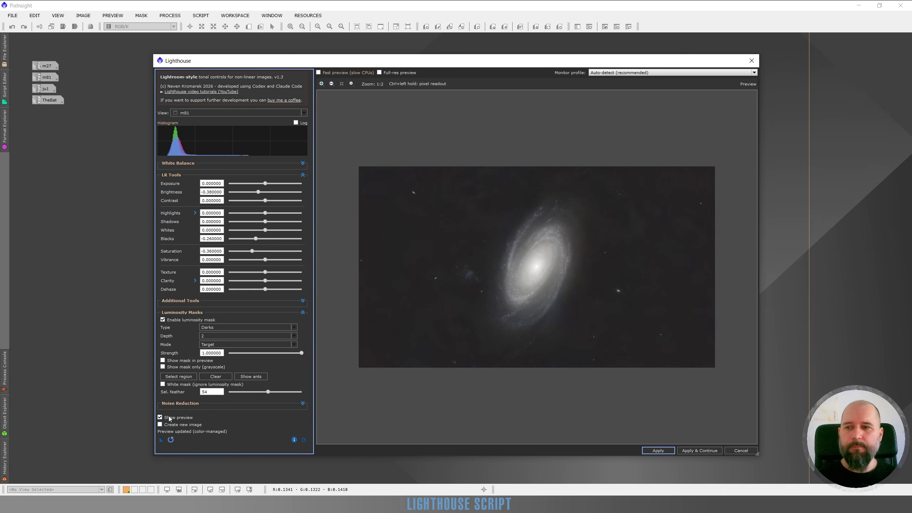
click(160, 417)
click(160, 417)
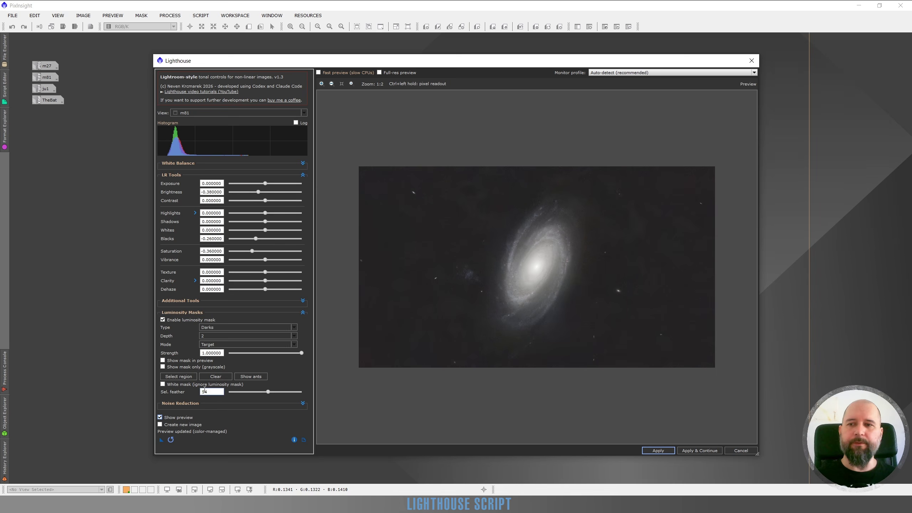
Inspect the Darks mask in grayscale around the galaxy core, set its depth to 1, and return to the image preview.
click(163, 367)
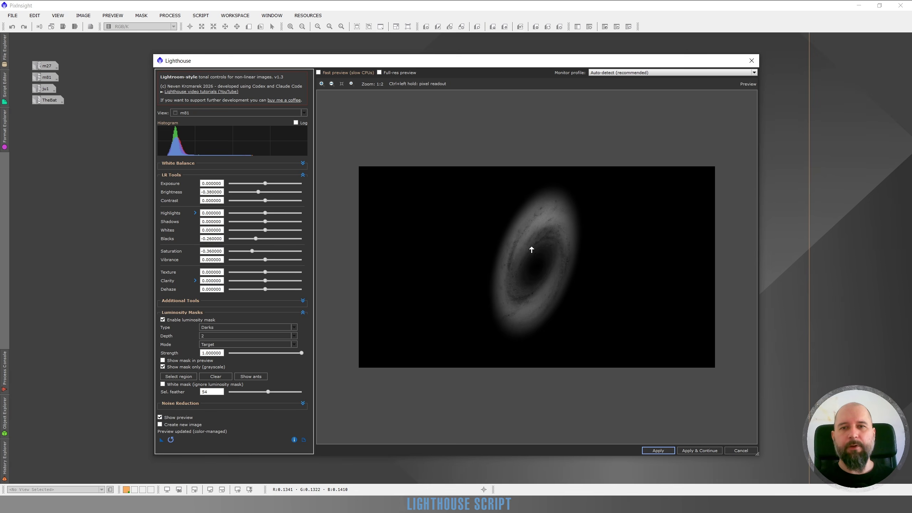
scroll(532, 250, up, 1)
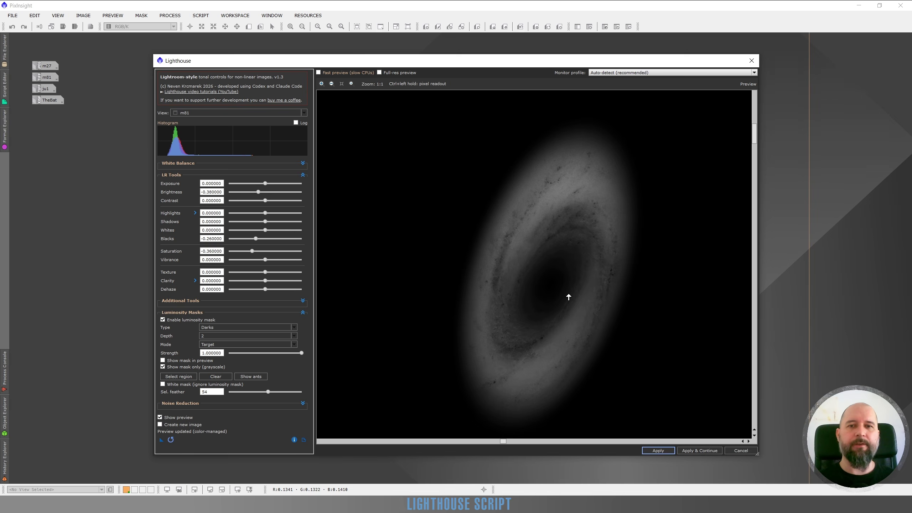
scroll(568, 298, up, 2)
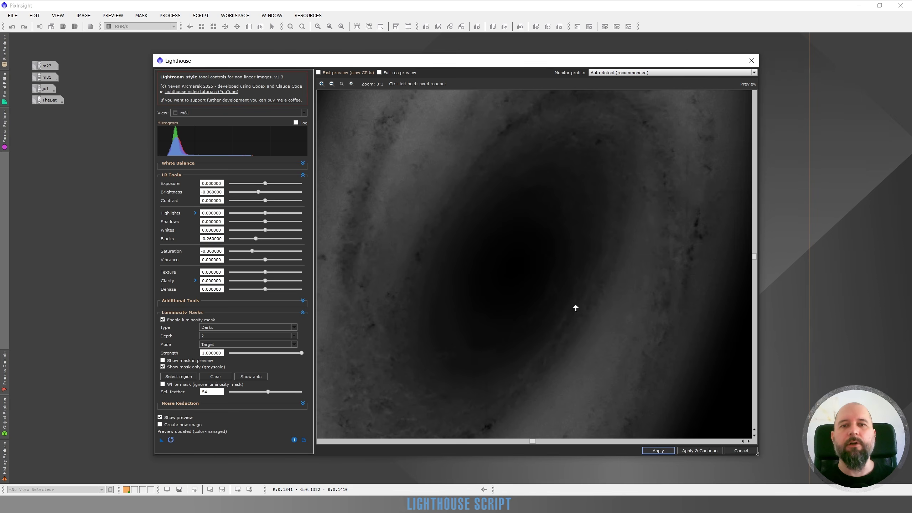
scroll(577, 306, down, 2)
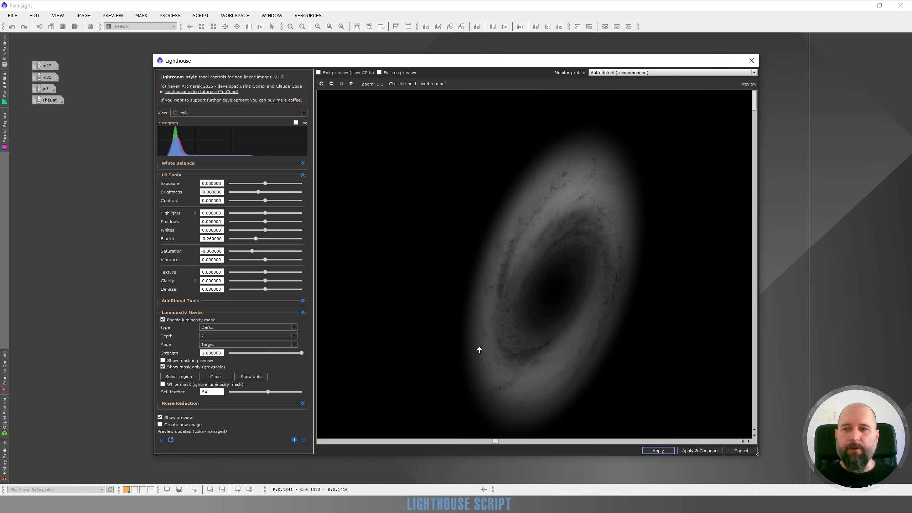
click(207, 337)
click(204, 343)
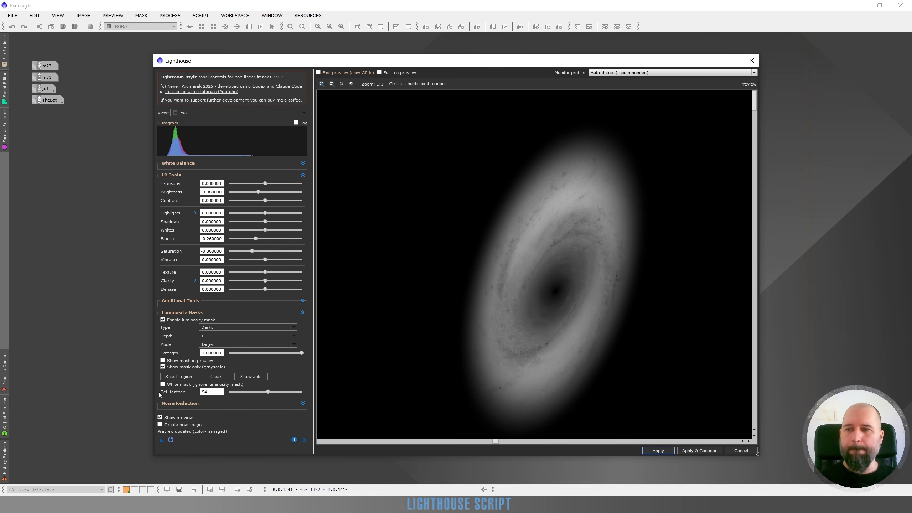
click(163, 367)
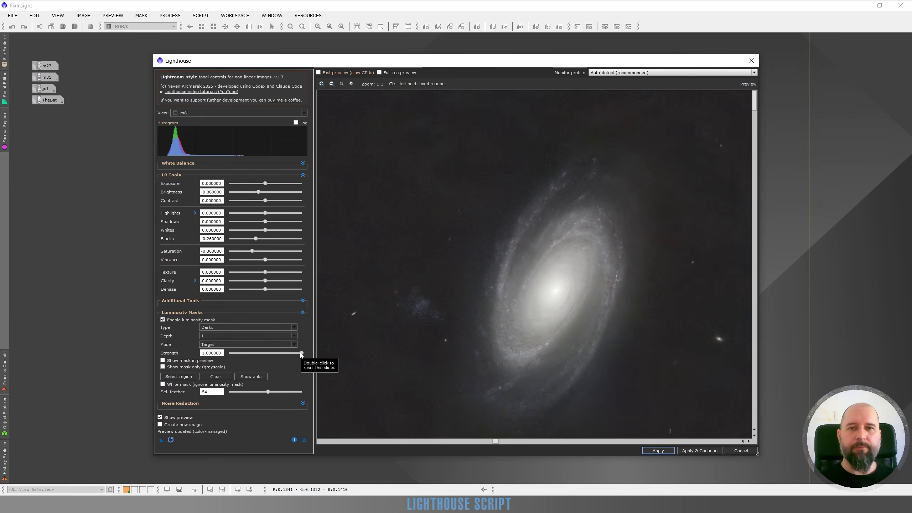
Compare the original galaxy with the depth 1 masked result several times, and examine the core and spiral arms up close.
scroll(567, 374, down, 1)
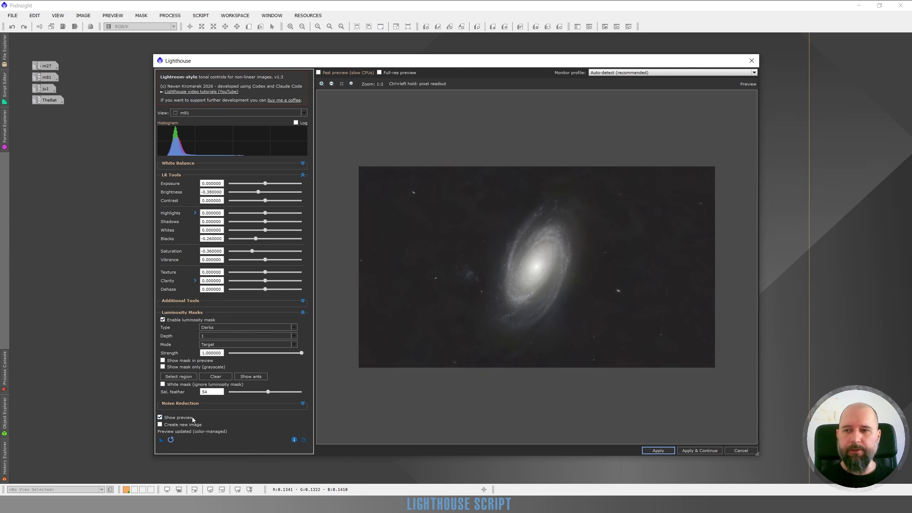
click(160, 418)
click(160, 418)
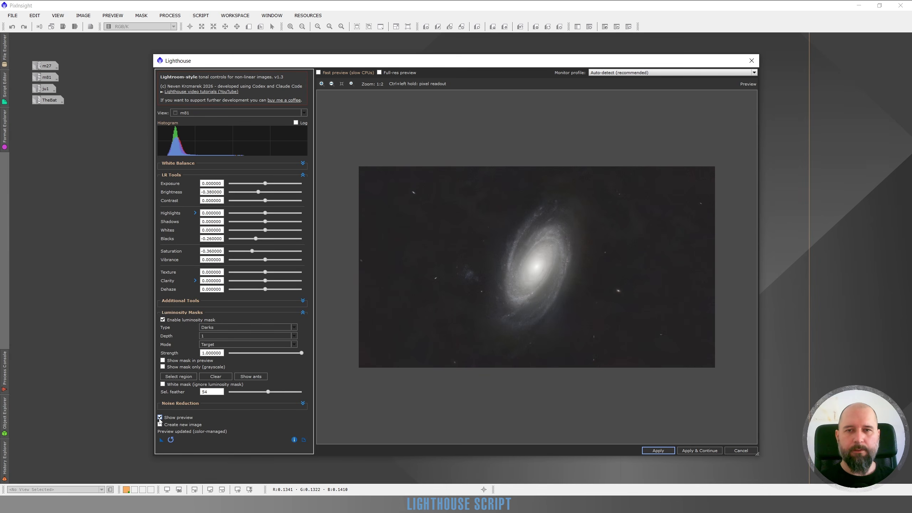
click(160, 418)
click(160, 418)
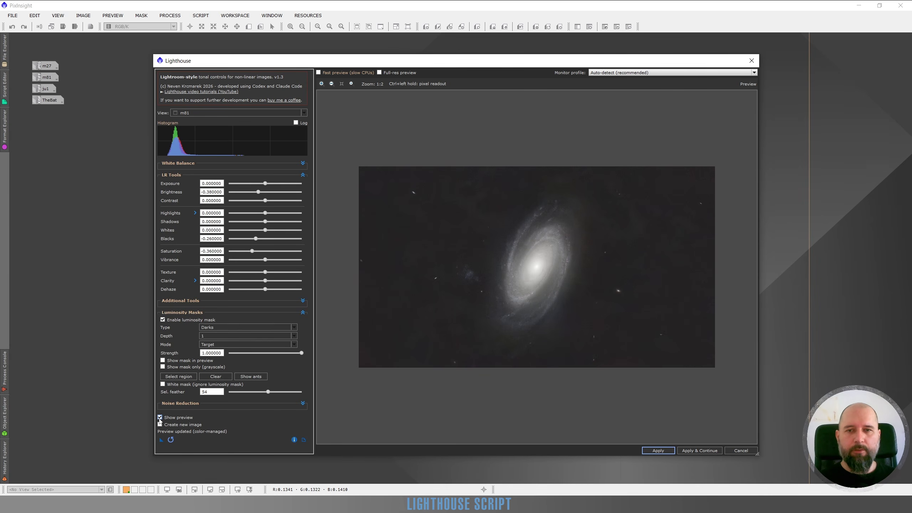
click(160, 418)
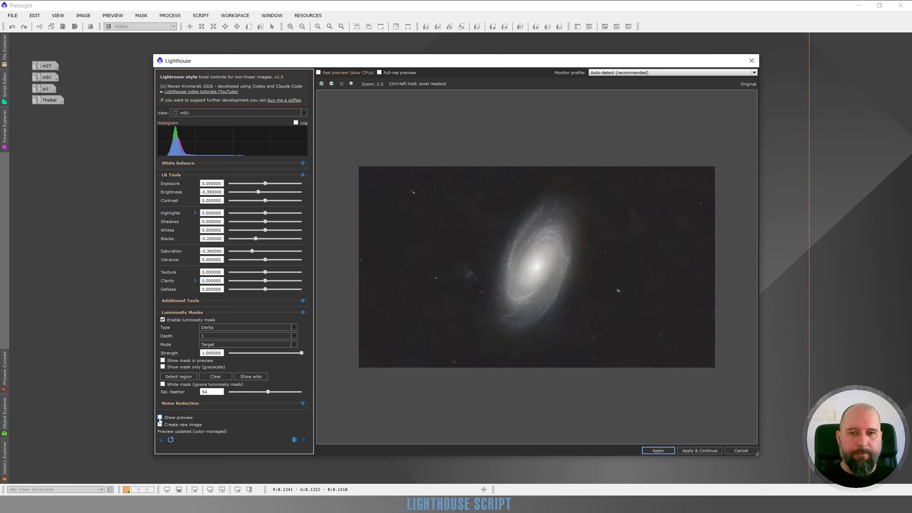
click(160, 418)
scroll(546, 268, up, 1)
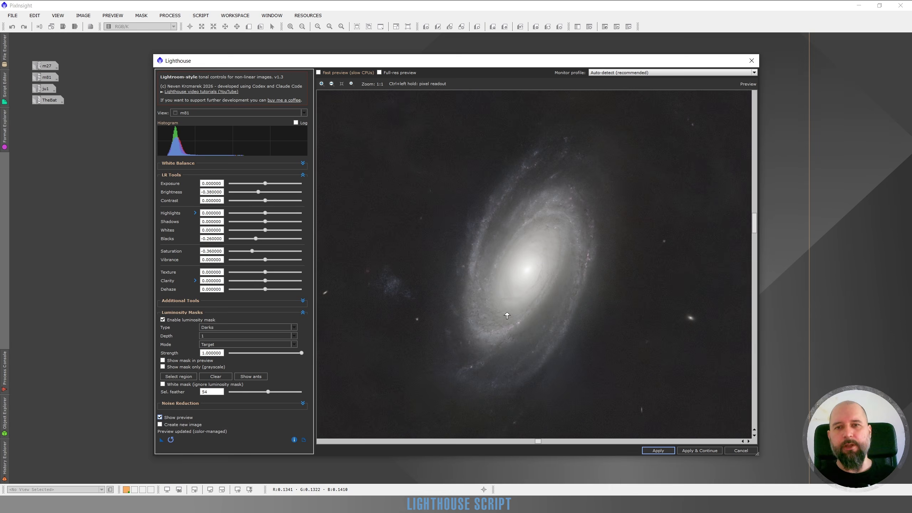
scroll(535, 258, up, 2)
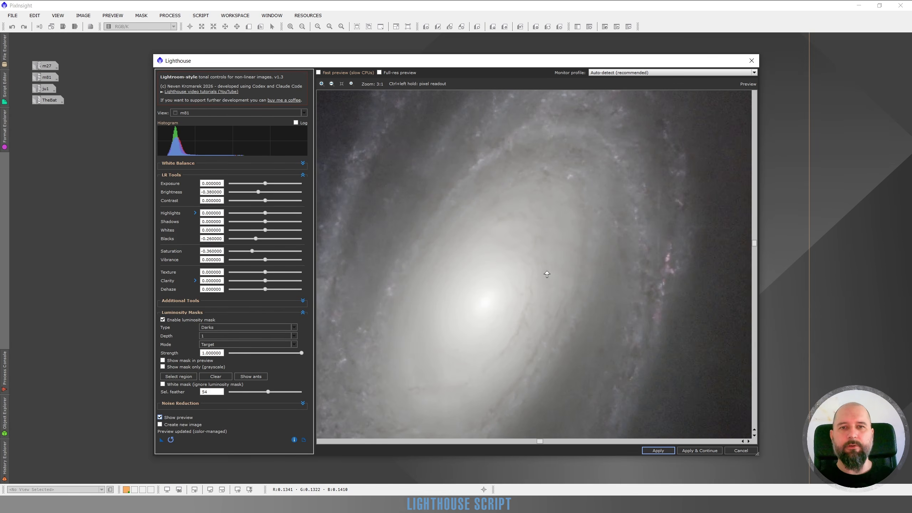
scroll(527, 324, down, 3)
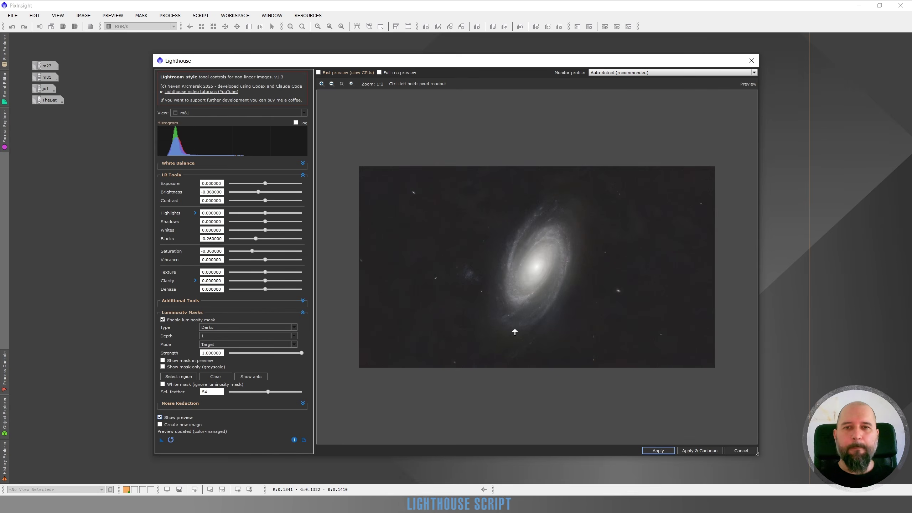
scroll(530, 304, up, 1)
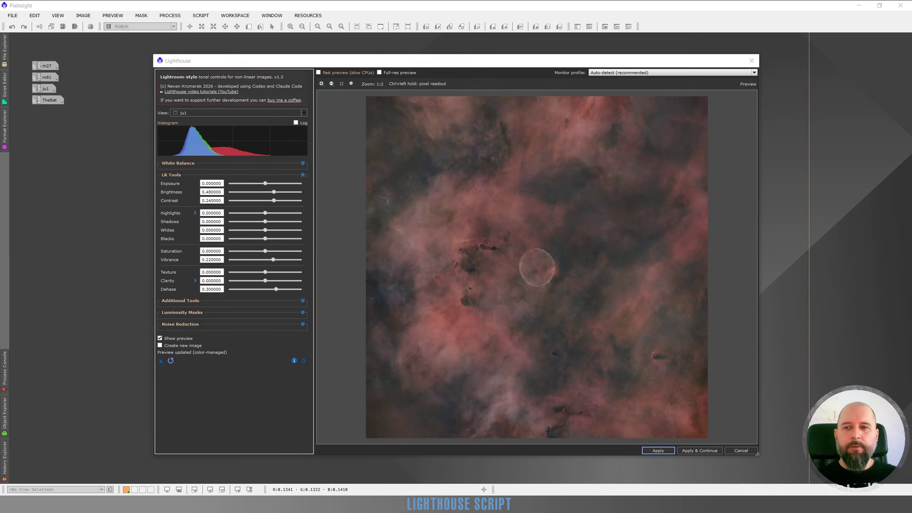